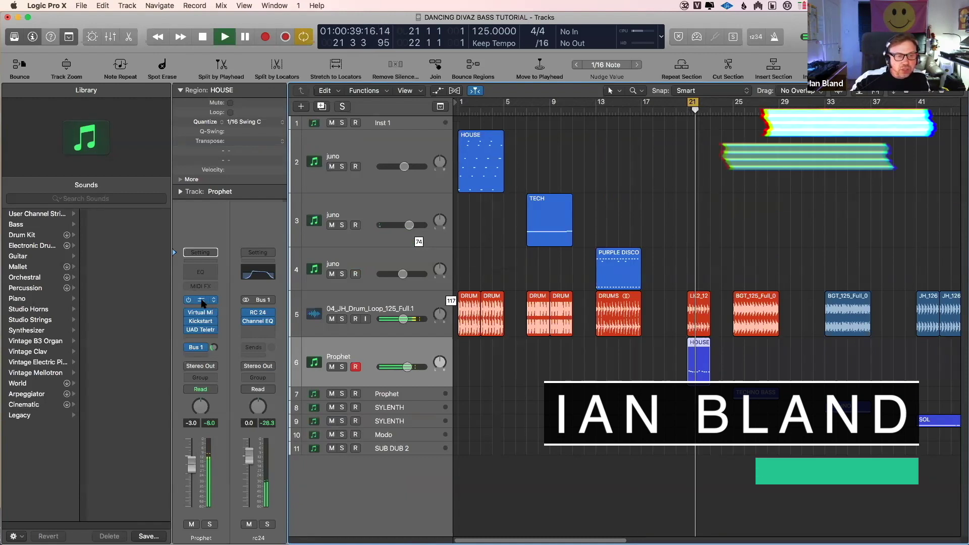
Step: Open the Prophet V instrument on the bass track and switch oscillator A's saw and square shapes off and back on
{"action": "left_click", "coordinate": [202, 300]}
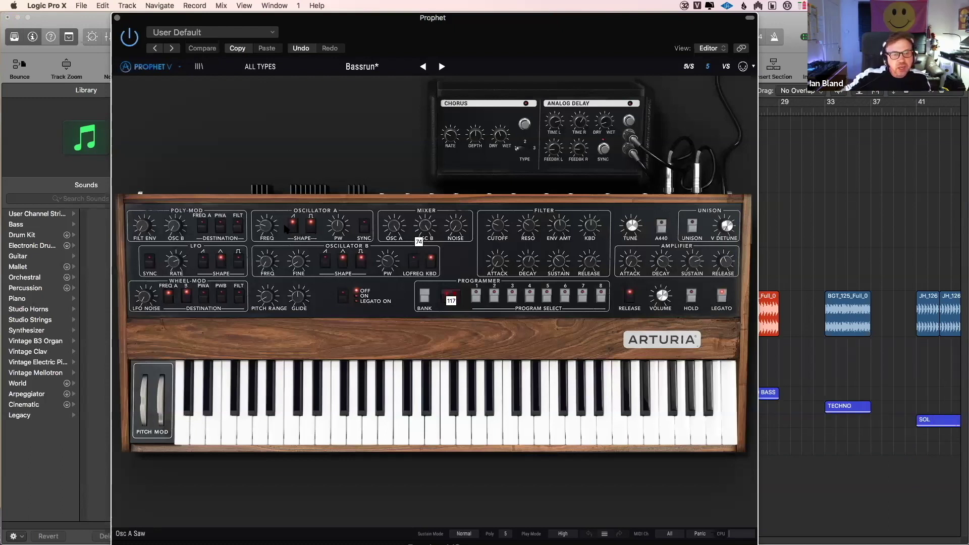
{"action": "left_click", "coordinate": [293, 226]}
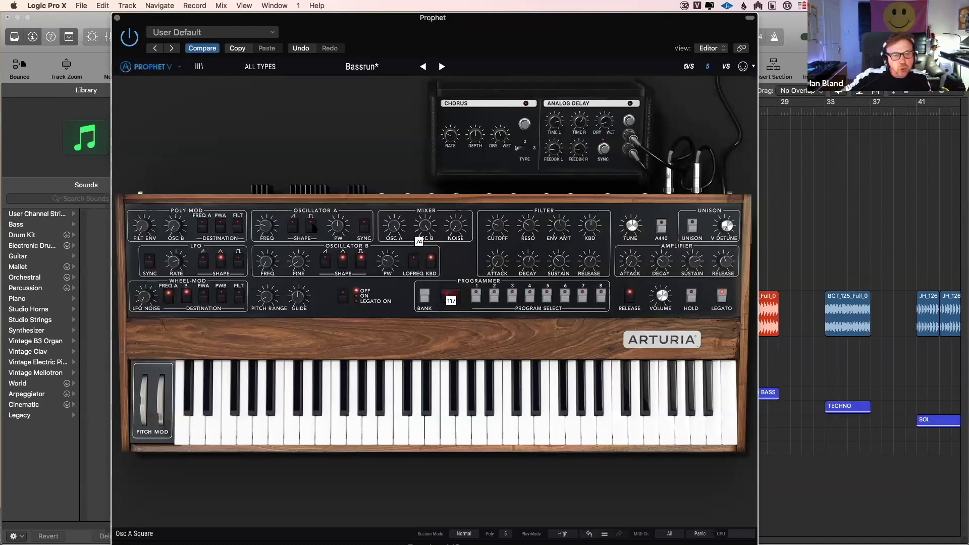
{"action": "left_click", "coordinate": [312, 226]}
{"action": "left_click", "coordinate": [292, 226]}
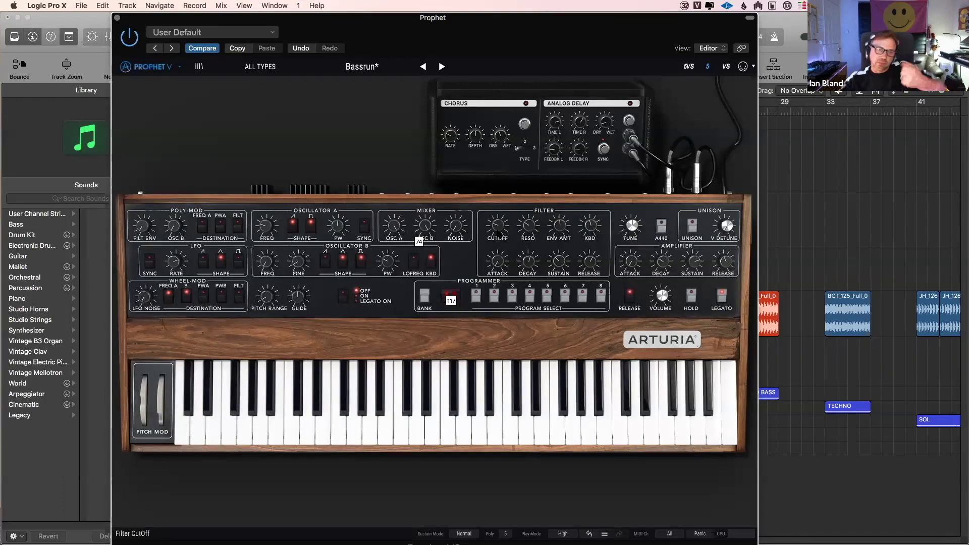
Step: Go over the filter cutoff, resonance and envelope amount, and the filter and amplifier envelope controls of the bass patch
{"action": "left_click_drag", "start_coordinate": [498, 228], "coordinate": [498, 247]}
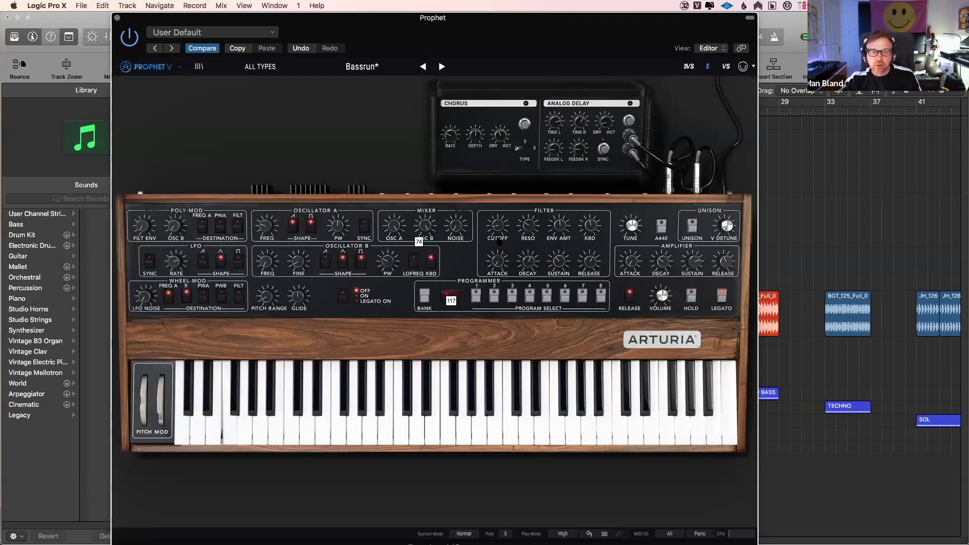
{"action": "left_click_drag", "start_coordinate": [529, 226], "coordinate": [528, 233]}
{"action": "mouse_move", "coordinate": [590, 226]}
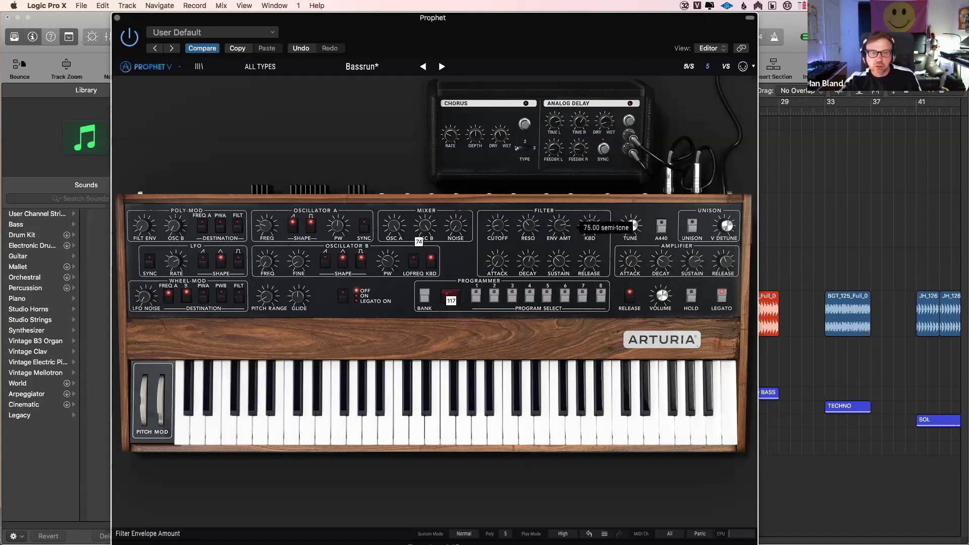
{"action": "left_click_drag", "start_coordinate": [590, 225], "coordinate": [589, 227]}
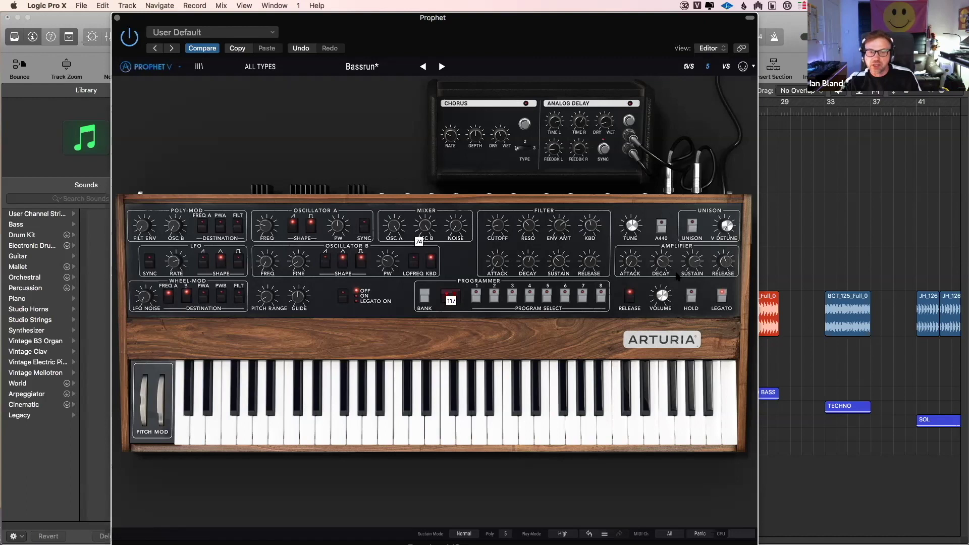
{"action": "left_click_drag", "start_coordinate": [723, 275], "coordinate": [724, 273]}
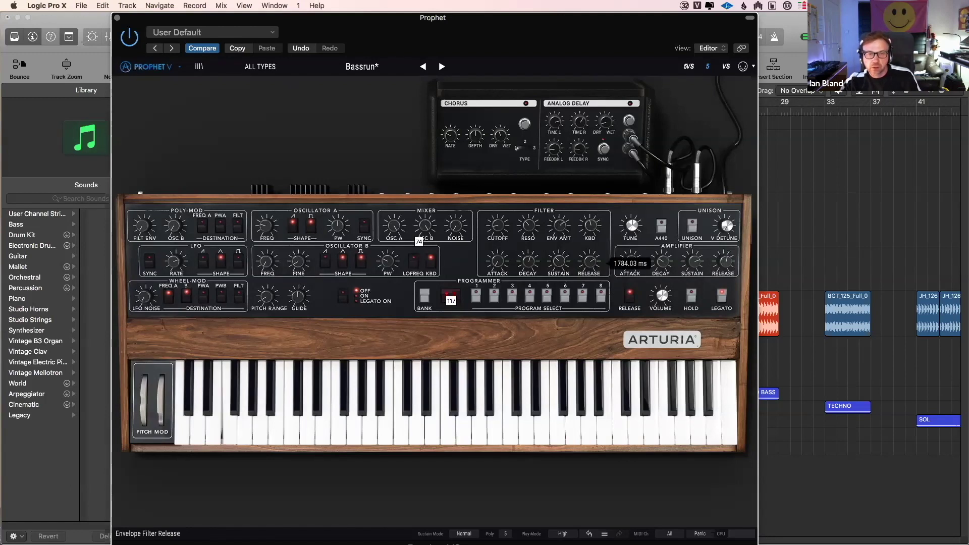
{"action": "left_click_drag", "start_coordinate": [552, 274], "coordinate": [552, 279]}
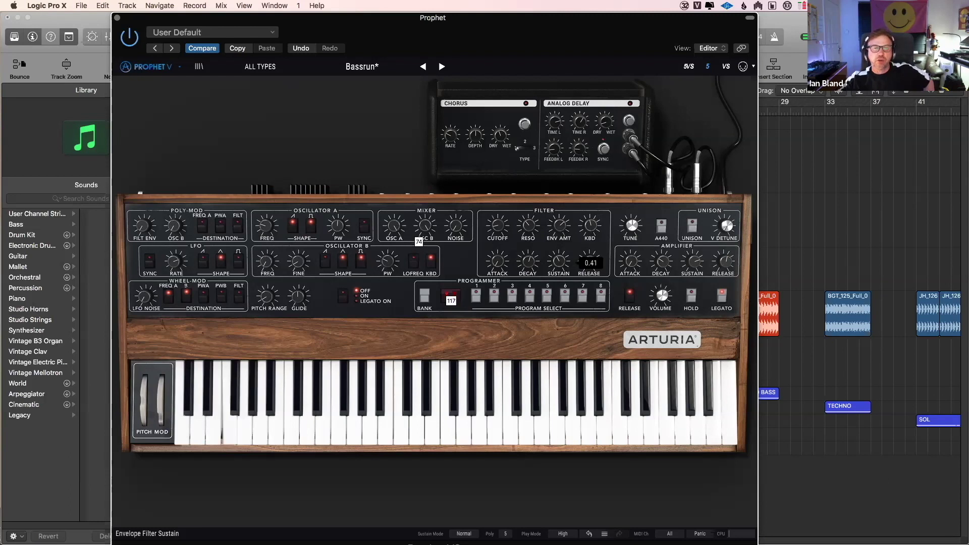
{"action": "mouse_move", "coordinate": [551, 278]}
{"action": "left_mouse_down"}
{"action": "mouse_move", "coordinate": [552, 263]}
{"action": "mouse_move", "coordinate": [552, 283]}
{"action": "left_mouse_up"}
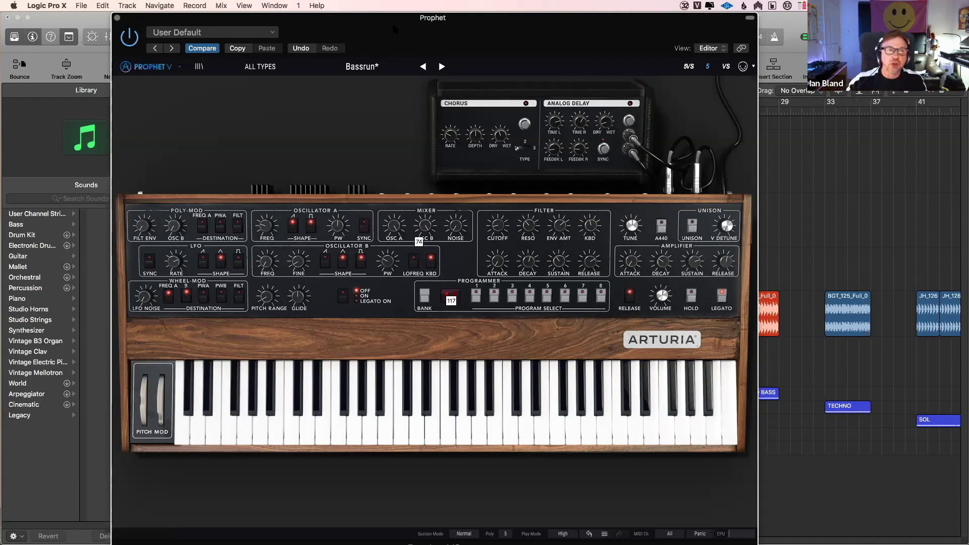
Step: Uncover the Prophet channel strip behind the synth window and set its automation mode to Latch
{"action": "left_click_drag", "start_coordinate": [391, 25], "coordinate": [640, 95]}
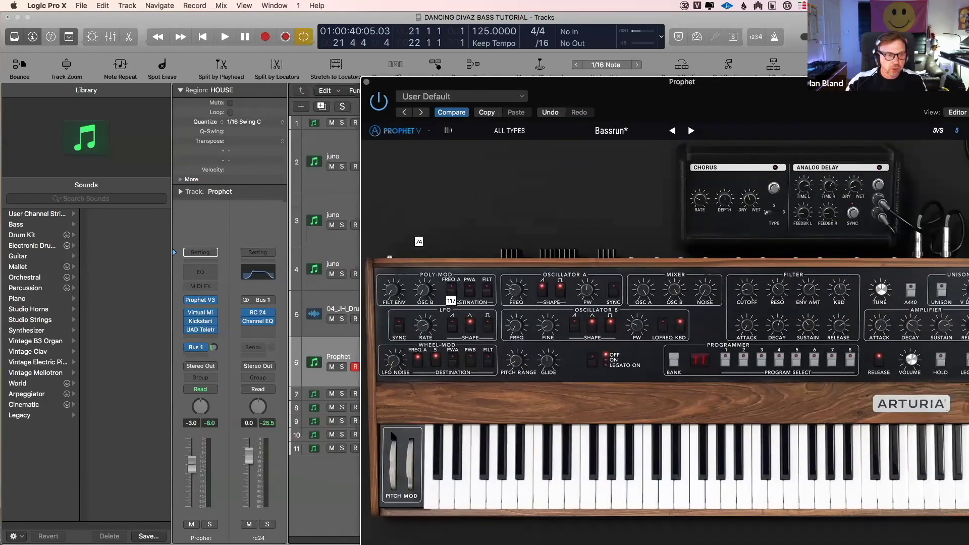
{"action": "left_click", "coordinate": [201, 389]}
{"action": "left_click", "coordinate": [200, 411]}
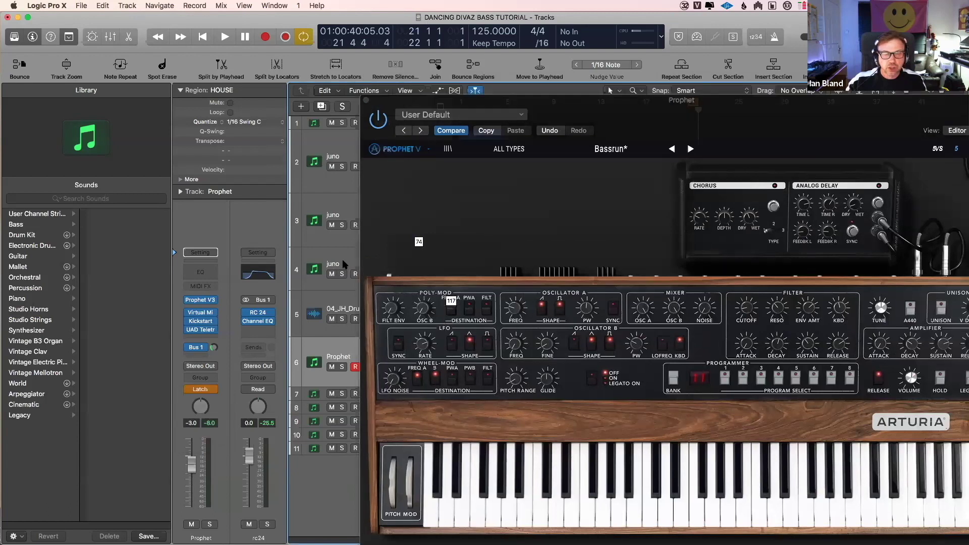
Step: Copy the bar 21 HOUSE bass and drum loop regions to bar 23, and extend the cycle range to bar 25
{"action": "left_click_drag", "start_coordinate": [404, 84], "coordinate": [231, 410]}
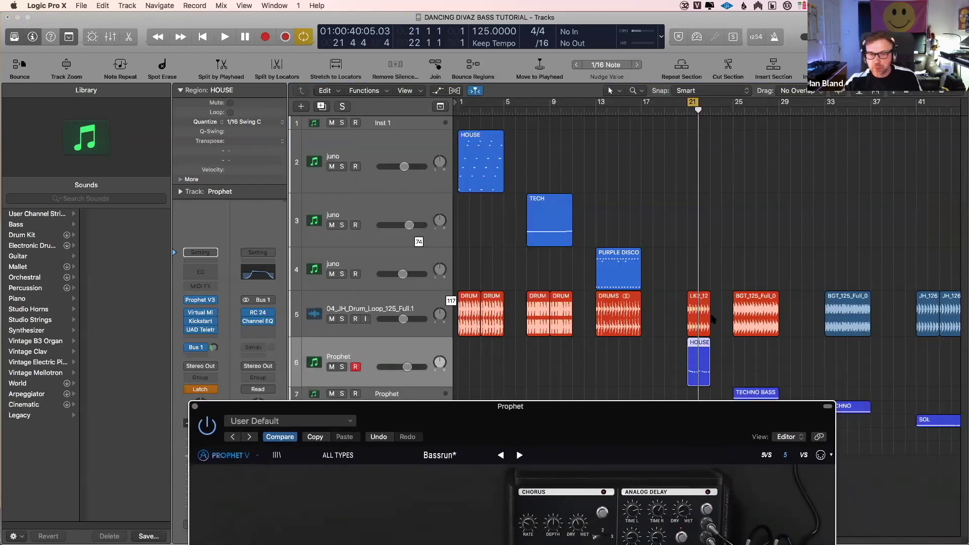
{"action": "left_click_drag", "start_coordinate": [694, 345], "coordinate": [720, 348]}
{"action": "left_click_drag", "start_coordinate": [700, 305], "coordinate": [724, 305]}
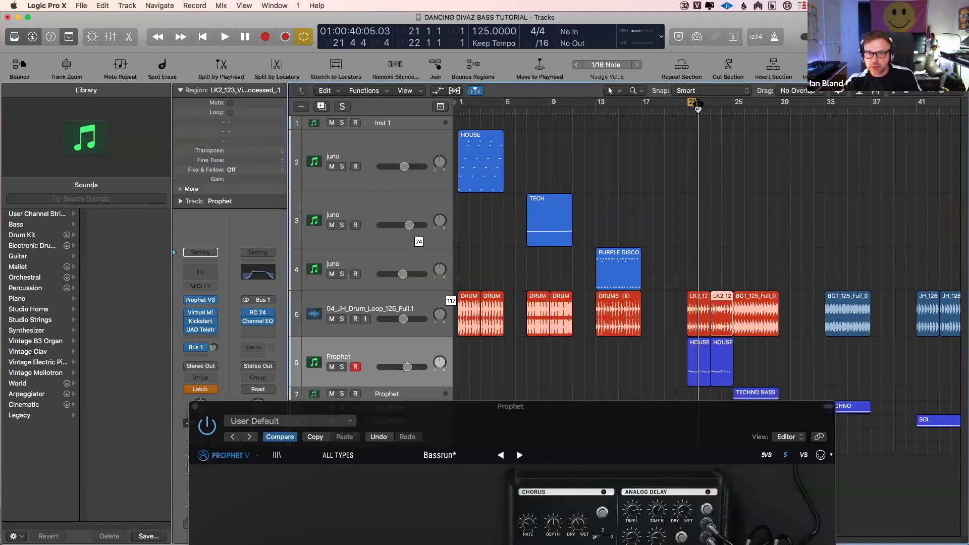
{"action": "left_click_drag", "start_coordinate": [698, 106], "coordinate": [732, 105]}
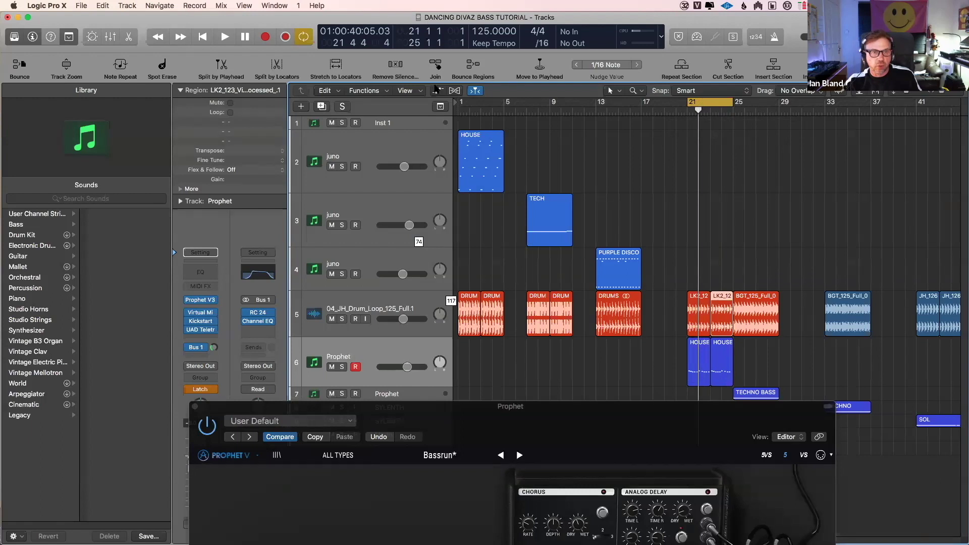
Step: Show track automation and arrange the Prophet window so the HOUSE regions' automation area stays in view
{"action": "left_click", "coordinate": [439, 91]}
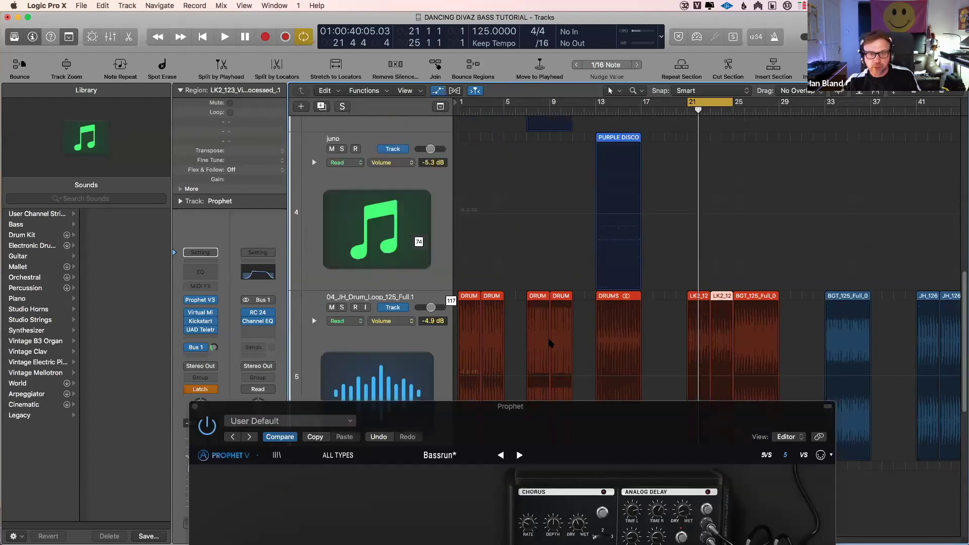
{"action": "scroll", "coordinate": [555, 319], "scroll_direction": "down", "scroll_amount": 5}
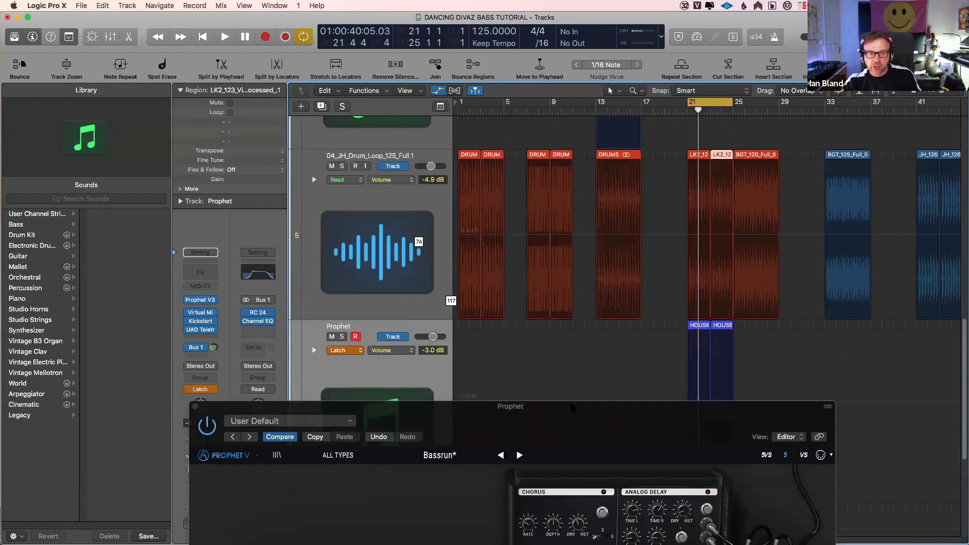
{"action": "left_click_drag", "start_coordinate": [572, 406], "coordinate": [388, 89]}
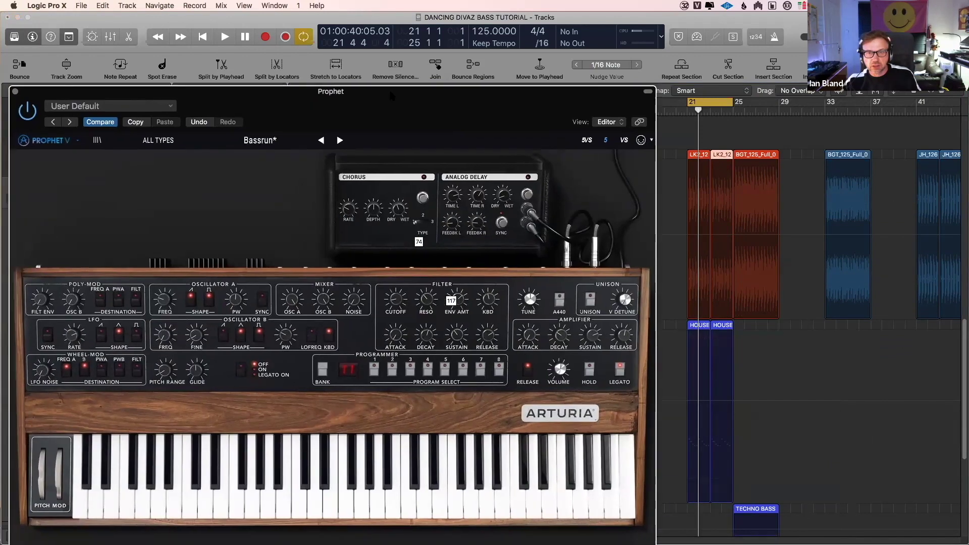
{"action": "left_click_drag", "start_coordinate": [643, 55], "coordinate": [405, 67]}
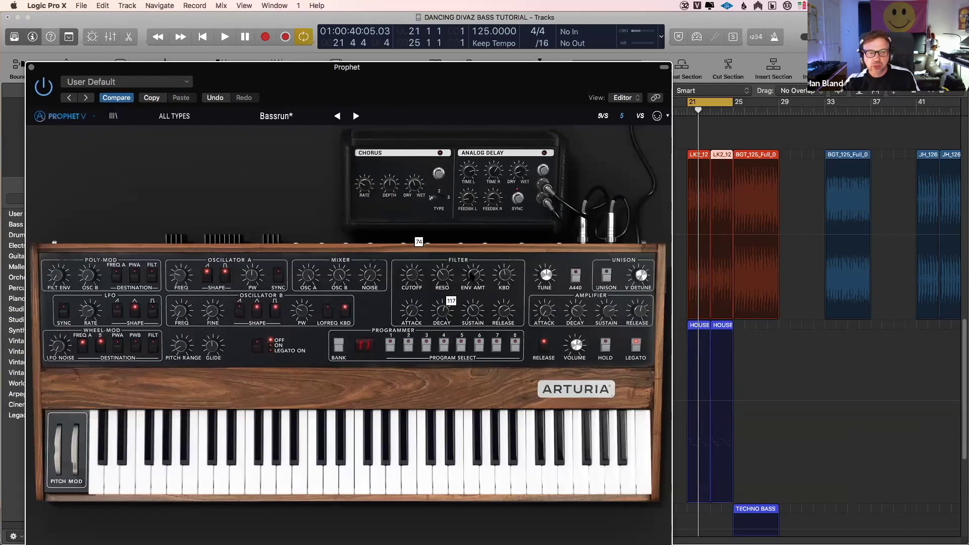
Step: Play the cycled HOUSE regions and record Latch automation by sweeping the Prophet's filter cutoff and filter envelope amount
{"action": "mouse_move", "coordinate": [472, 275]}
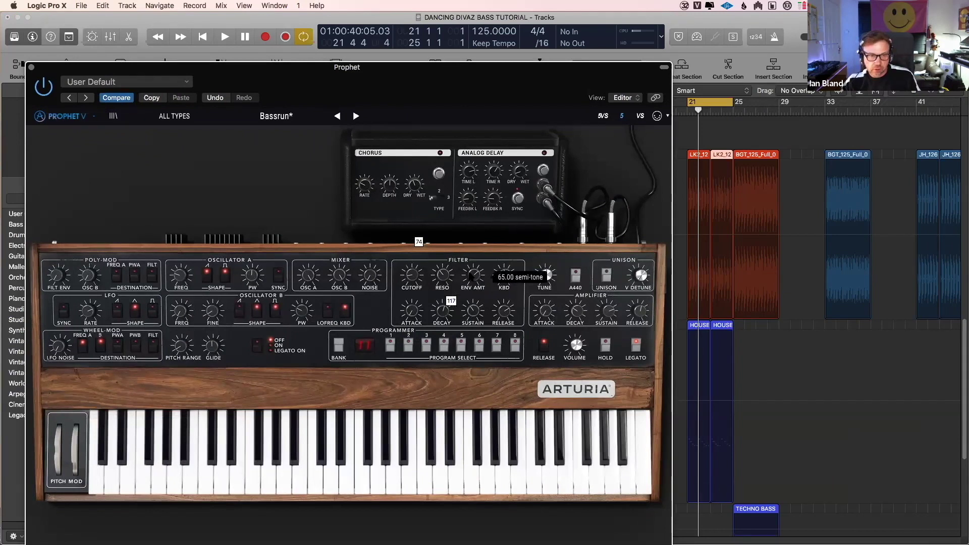
{"action": "key", "text": "space"}
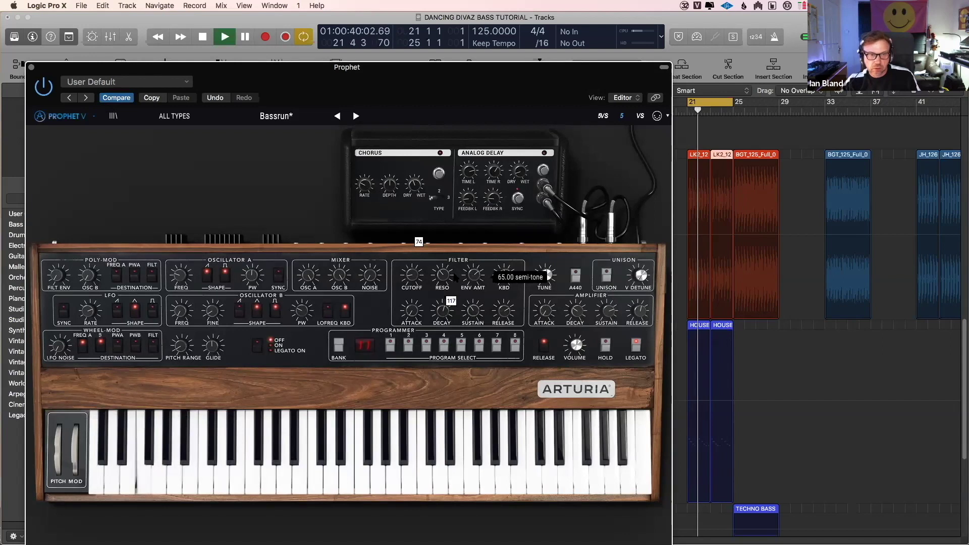
{"action": "mouse_move", "coordinate": [413, 276]}
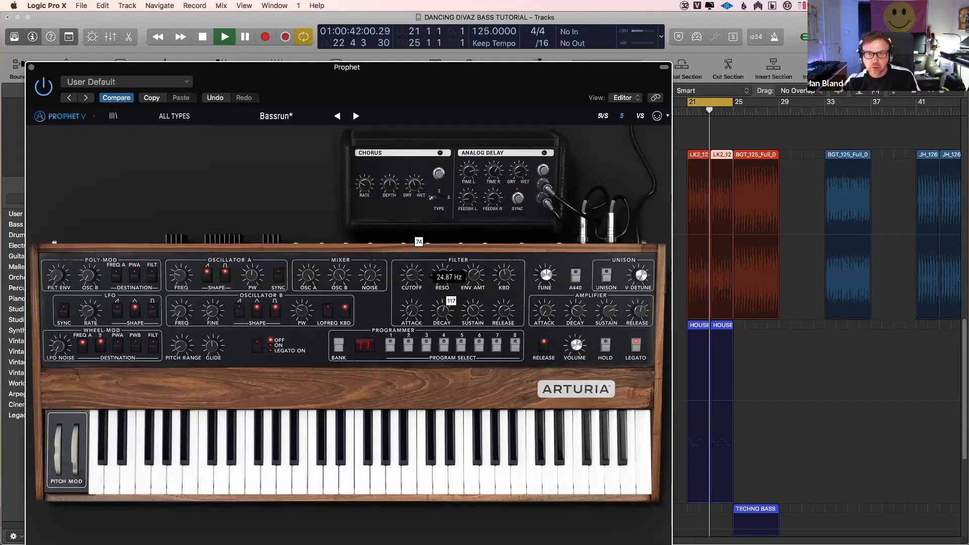
{"action": "left_click_drag", "start_coordinate": [413, 276], "coordinate": [413, 277]}
{"action": "mouse_move", "coordinate": [504, 275]}
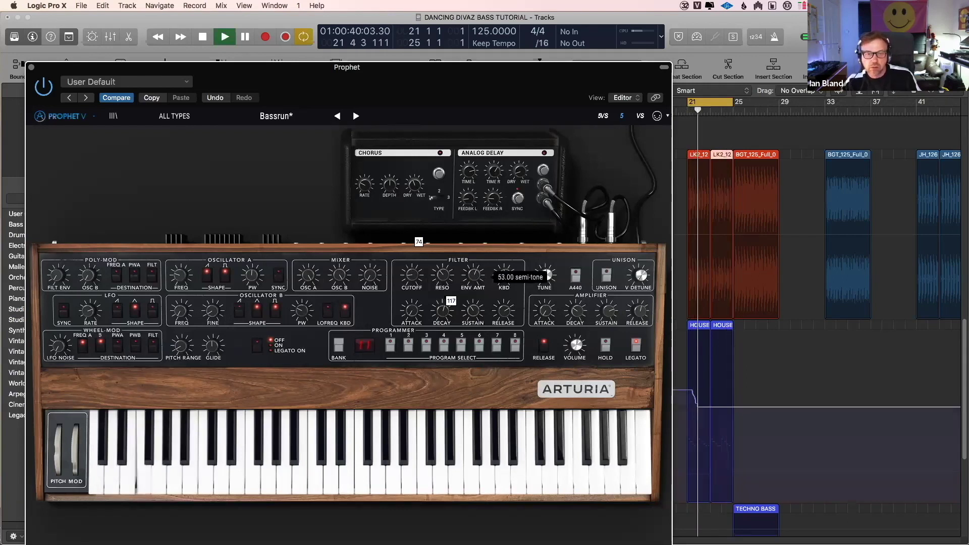
{"action": "left_click_drag", "start_coordinate": [504, 275], "coordinate": [505, 275]}
{"action": "key", "text": "space"}
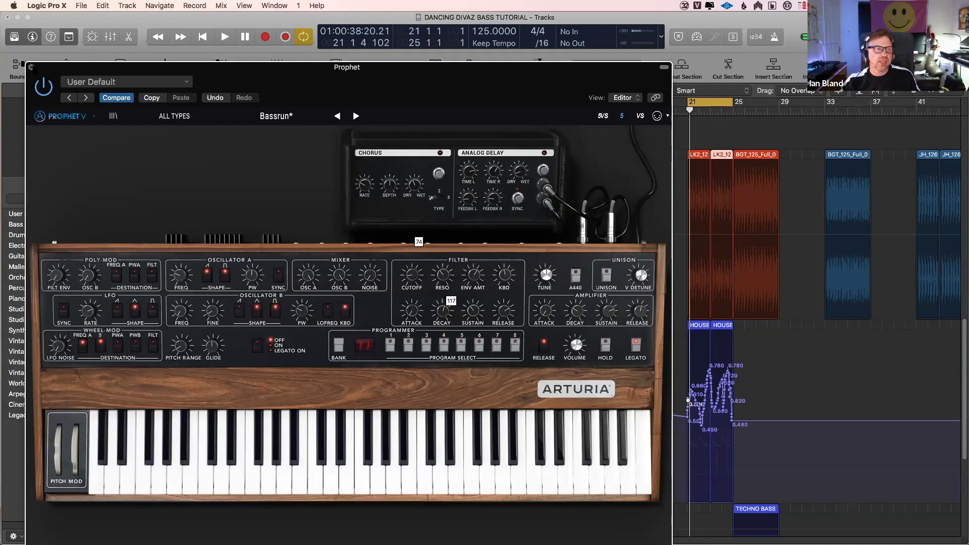
Step: Close the Prophet window and review the recorded Filter CutOff and Filter Envelope Amount automation curves on the track
{"action": "left_click", "coordinate": [31, 67]}
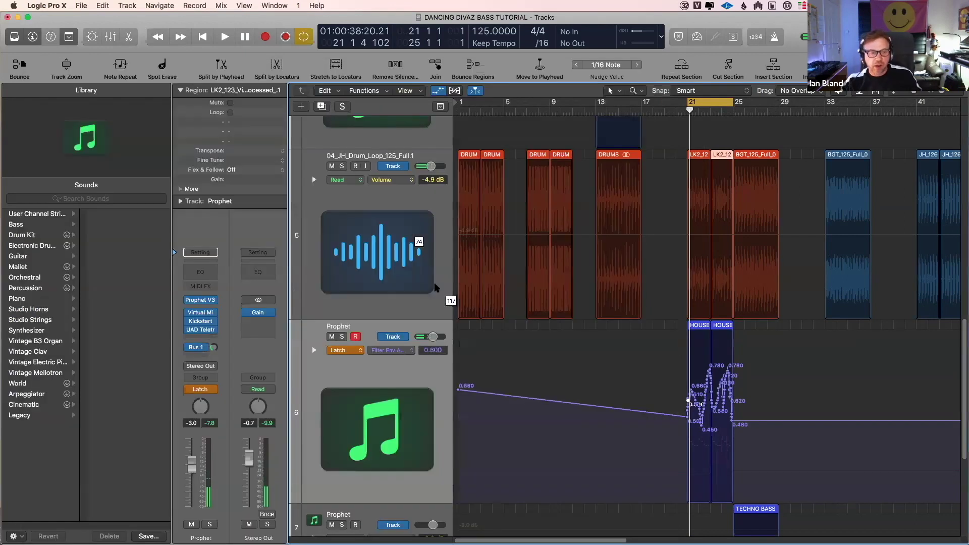
{"action": "left_click", "coordinate": [391, 351]}
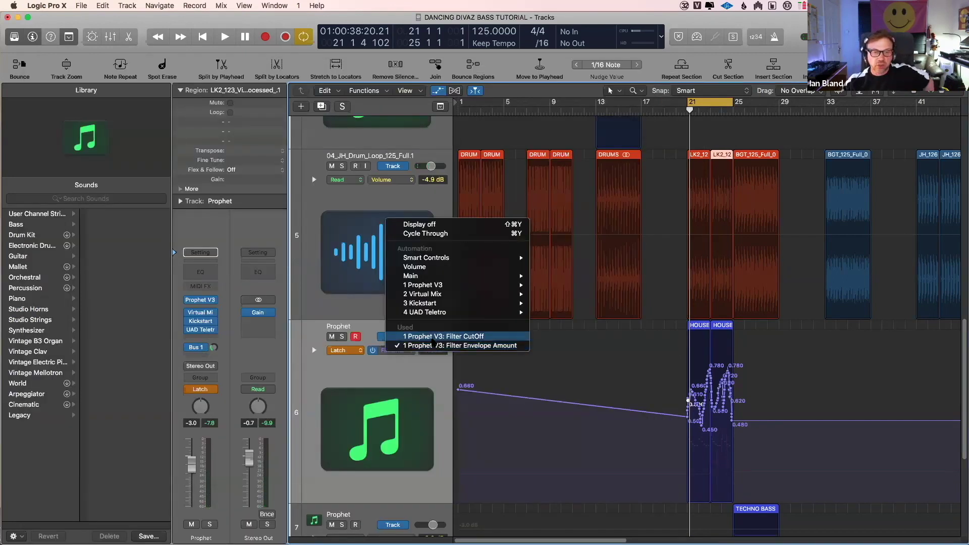
{"action": "left_click", "coordinate": [434, 337]}
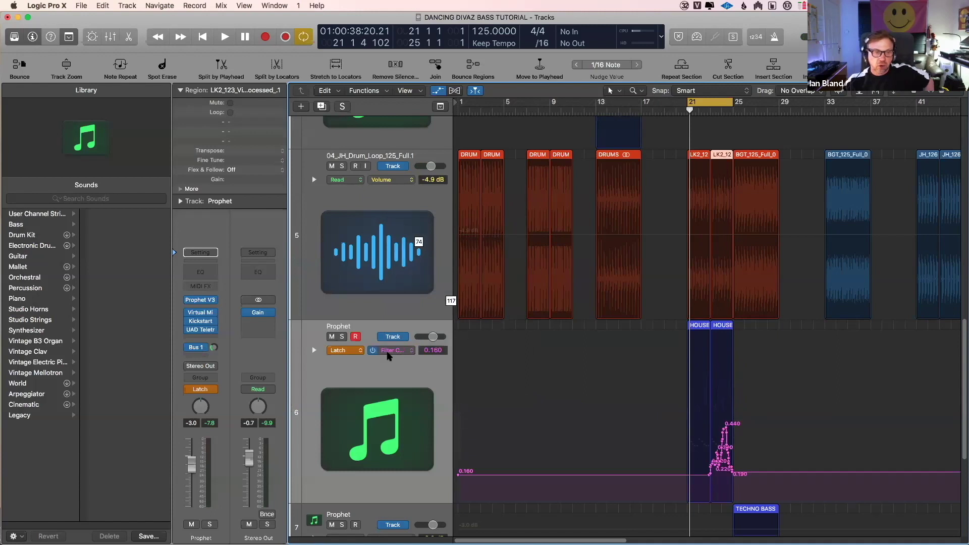
{"action": "left_click", "coordinate": [399, 355]}
{"action": "left_click", "coordinate": [400, 359]}
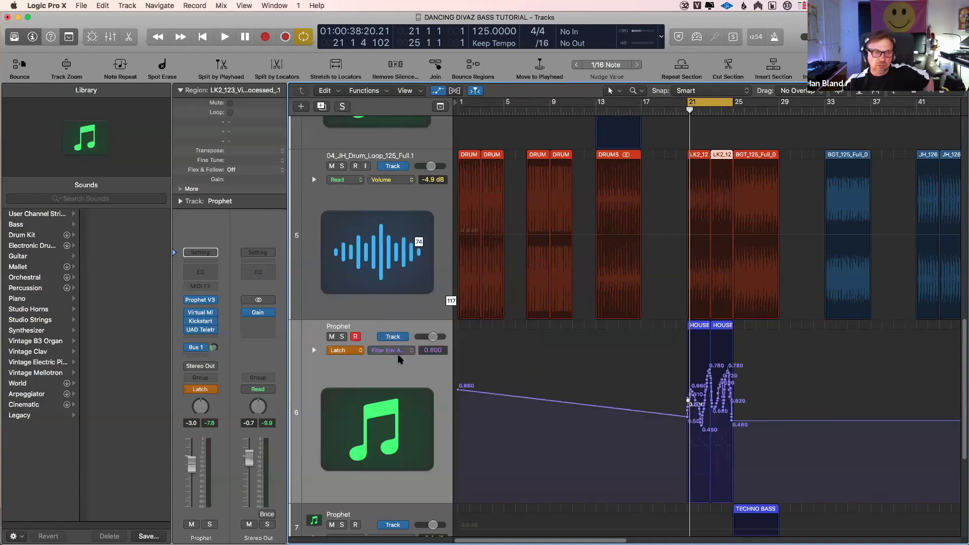
Step: Expand the Prophet track's automation lanes to compare both recorded curves, and collapse them again
{"action": "left_click", "coordinate": [311, 350]}
{"action": "left_click", "coordinate": [314, 351]}
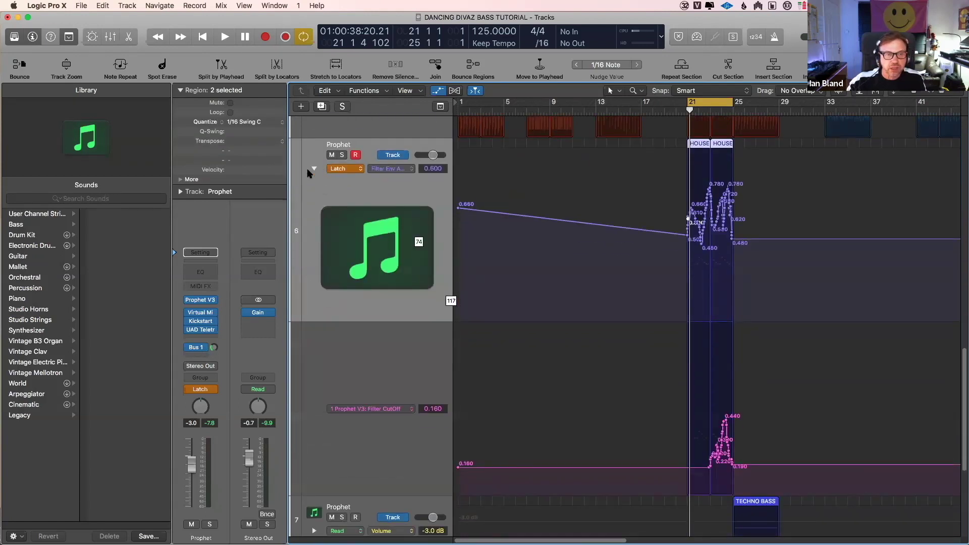
{"action": "left_click", "coordinate": [313, 169]}
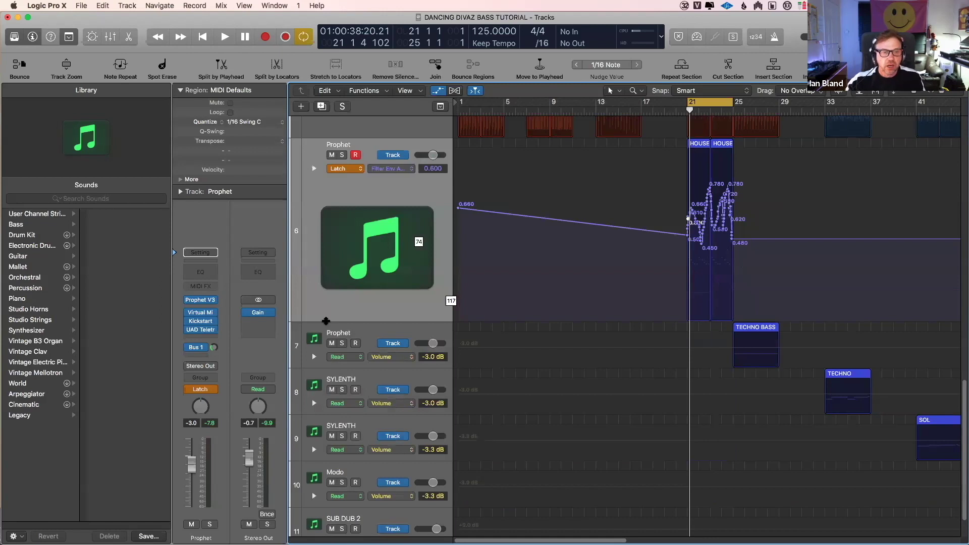
{"action": "left_click_drag", "start_coordinate": [326, 320], "coordinate": [327, 324]}
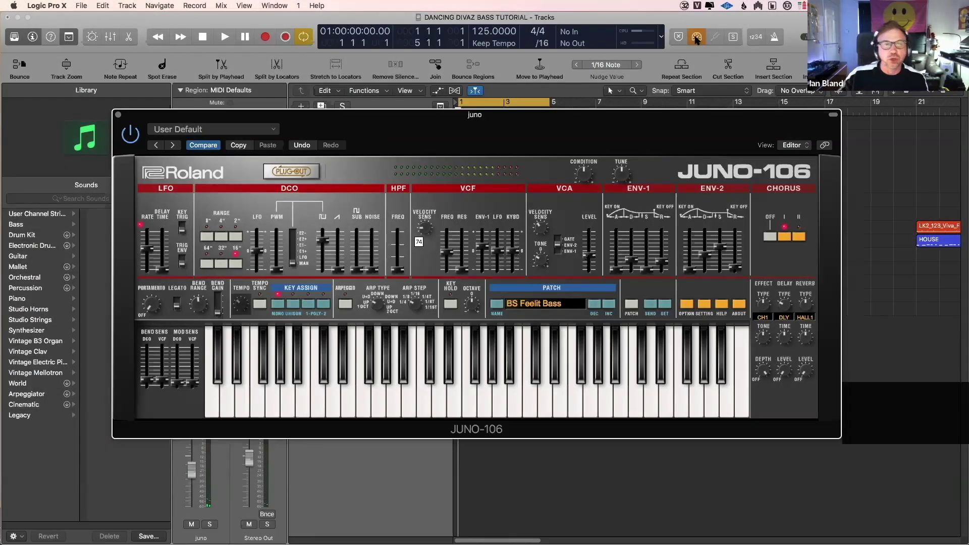
Step: Move the Juno-106 window down to uncover the track headers and the regions in the arrangement
{"action": "left_click_drag", "start_coordinate": [626, 114], "coordinate": [624, 130]}
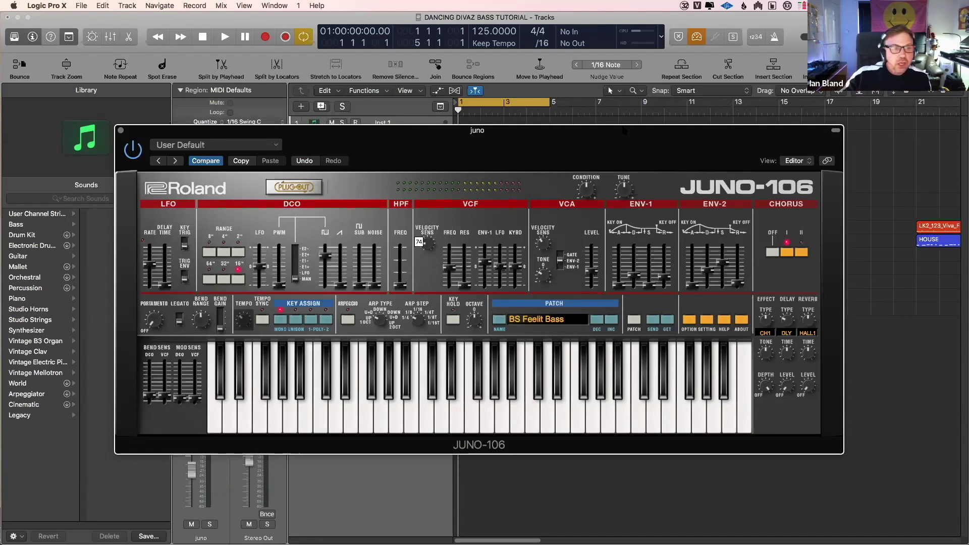
{"action": "left_click_drag", "start_coordinate": [563, 133], "coordinate": [577, 166]}
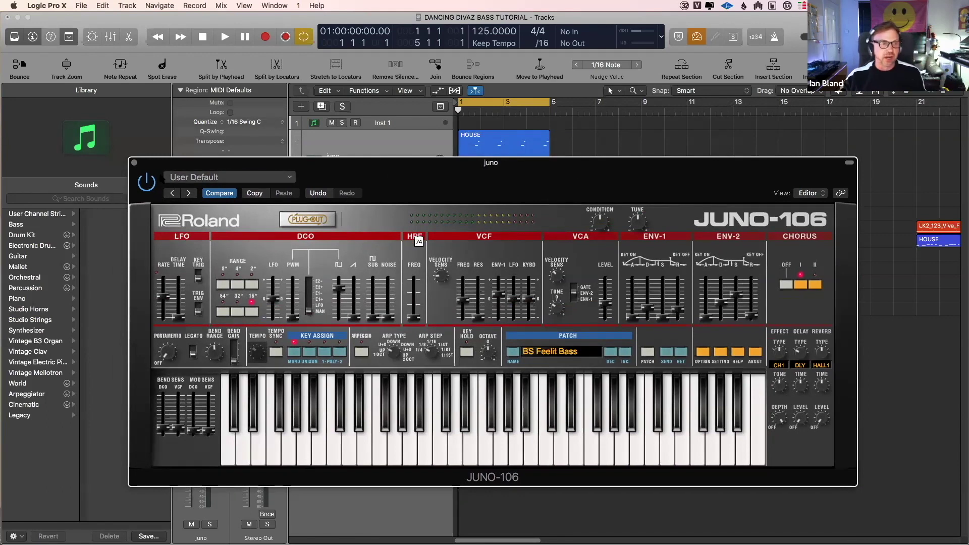
{"action": "left_click_drag", "start_coordinate": [163, 169], "coordinate": [238, 217]}
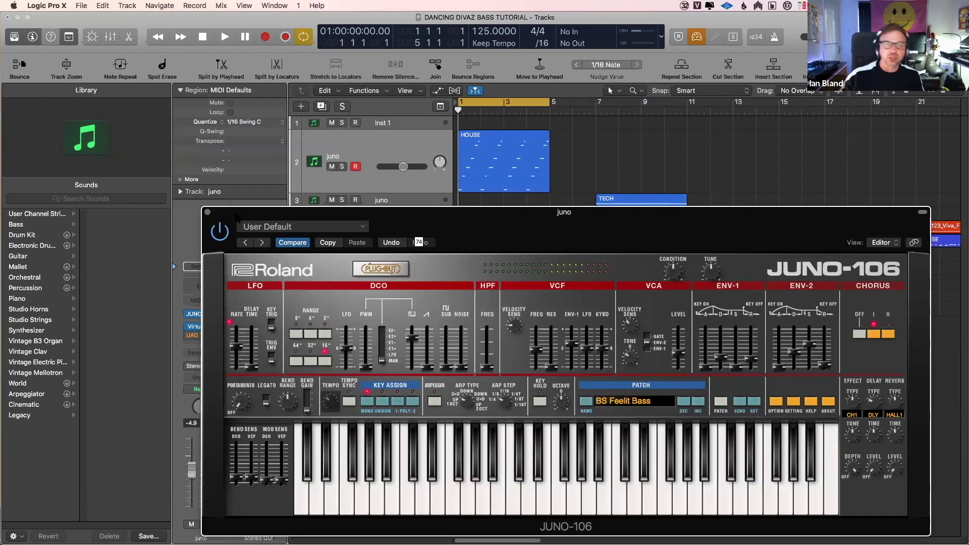
{"action": "left_click_drag", "start_coordinate": [341, 219], "coordinate": [335, 215]}
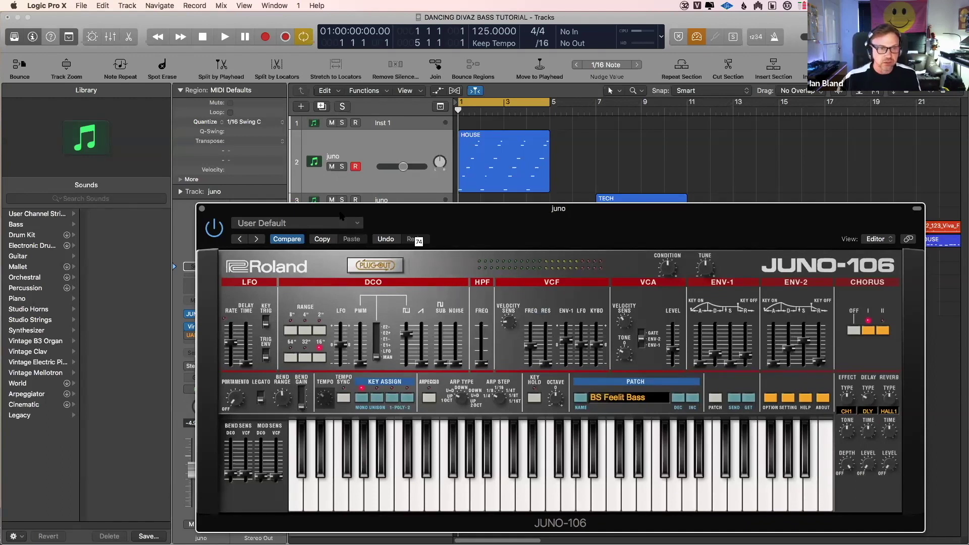
{"action": "left_click_drag", "start_coordinate": [341, 216], "coordinate": [365, 293]}
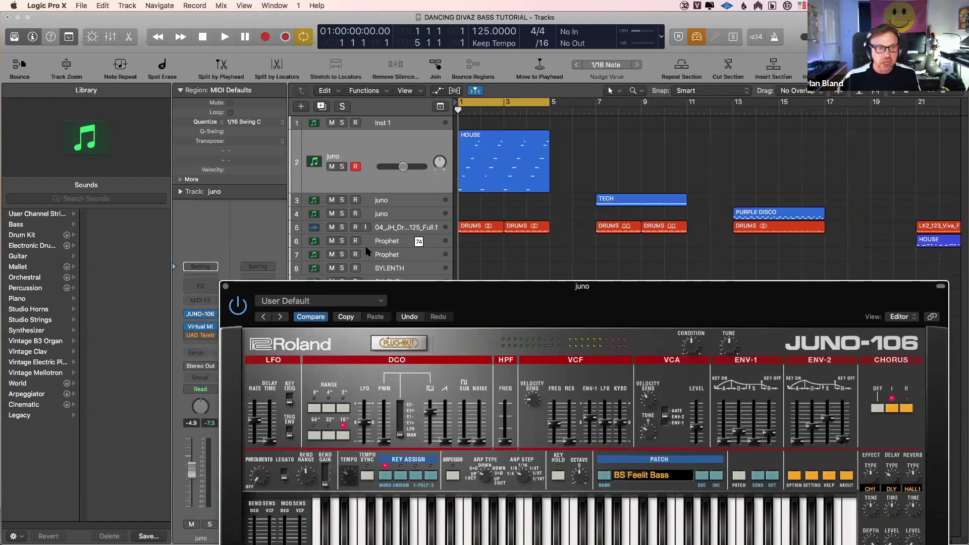
Step: Play the HOUSE region to audition the Juno-106 bass, and move the synth window back to the middle of the project
{"action": "left_click", "coordinate": [487, 206]}
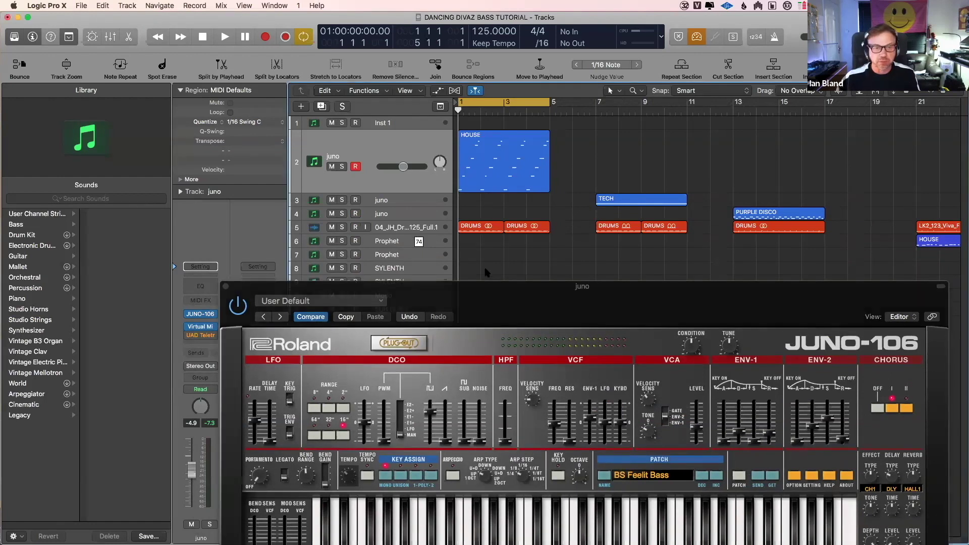
{"action": "key", "text": "space"}
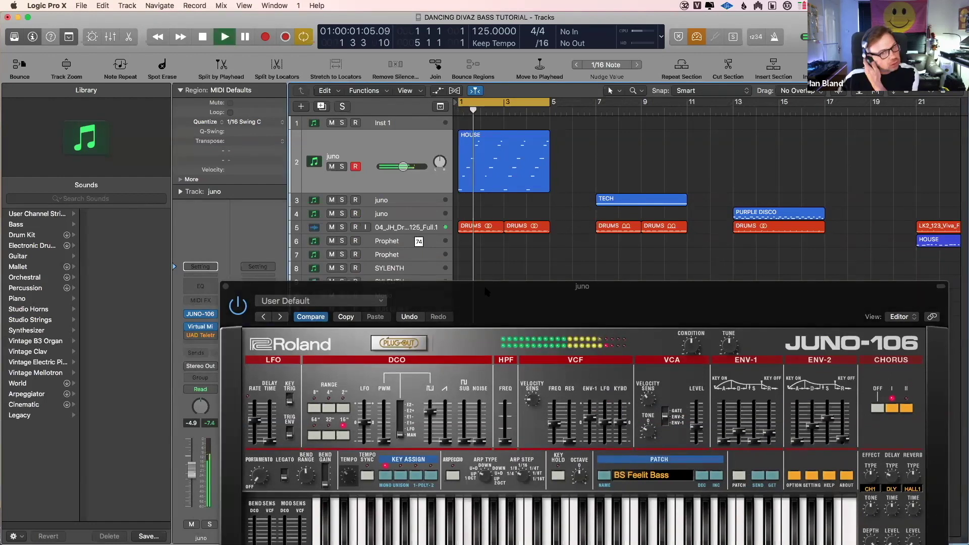
{"action": "left_click_drag", "start_coordinate": [486, 291], "coordinate": [549, 205]}
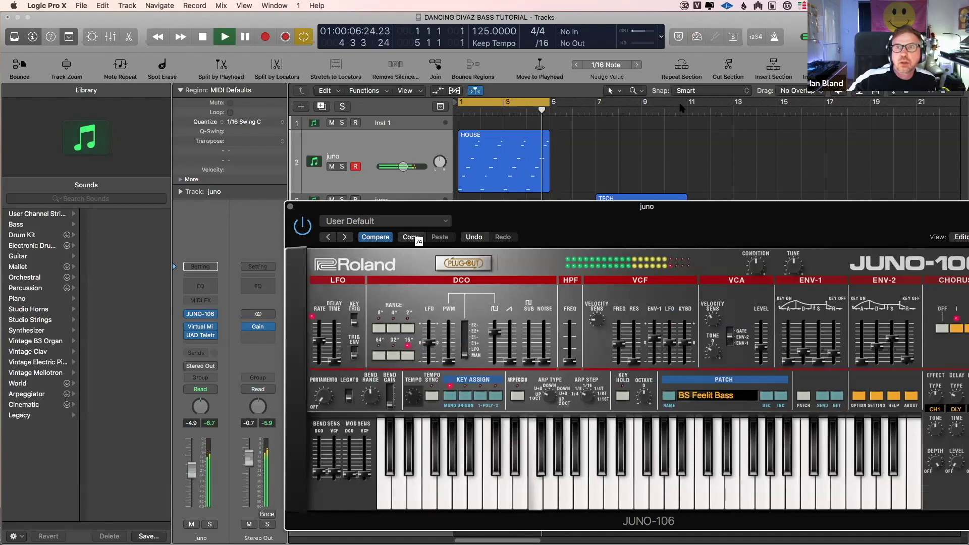
{"action": "left_click_drag", "start_coordinate": [467, 206], "coordinate": [349, 150]}
{"action": "key", "text": "space"}
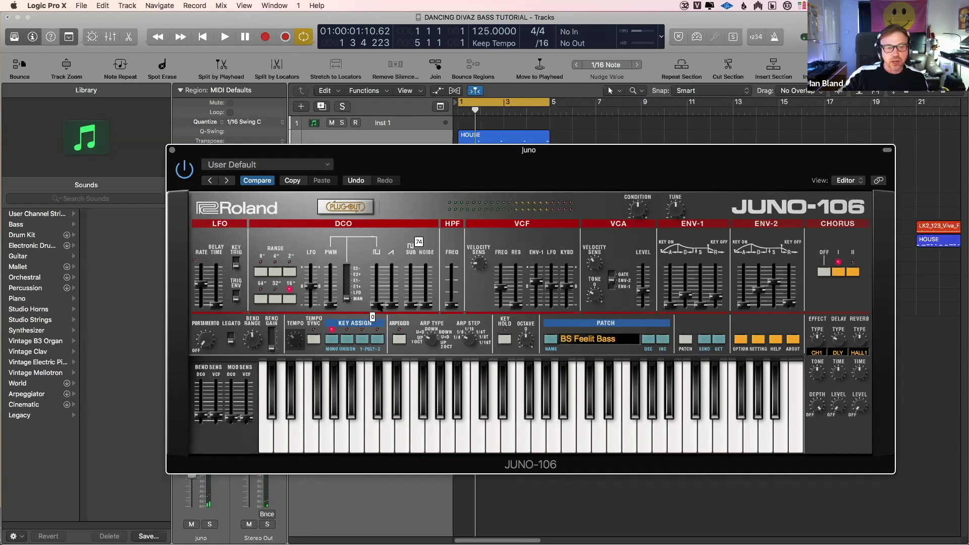
Step: Raise the Juno-106's DCO sawtooth level to about 115, try the sub-oscillator level and choose the 32' range
{"action": "mouse_move", "coordinate": [385, 291]}
{"action": "left_mouse_down"}
{"action": "mouse_move", "coordinate": [381, 279]}
{"action": "mouse_move", "coordinate": [392, 280]}
{"action": "left_mouse_up"}
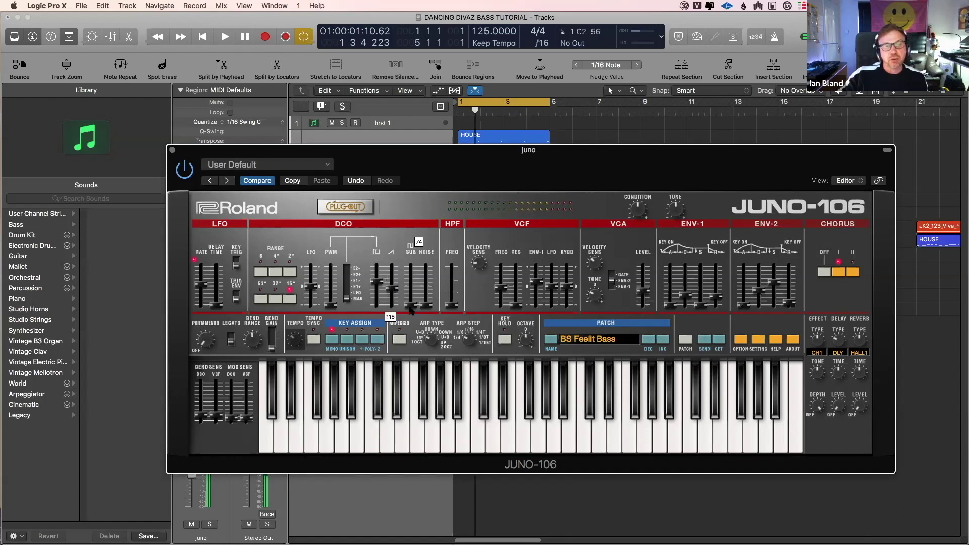
{"action": "left_click_drag", "start_coordinate": [412, 306], "coordinate": [412, 297]}
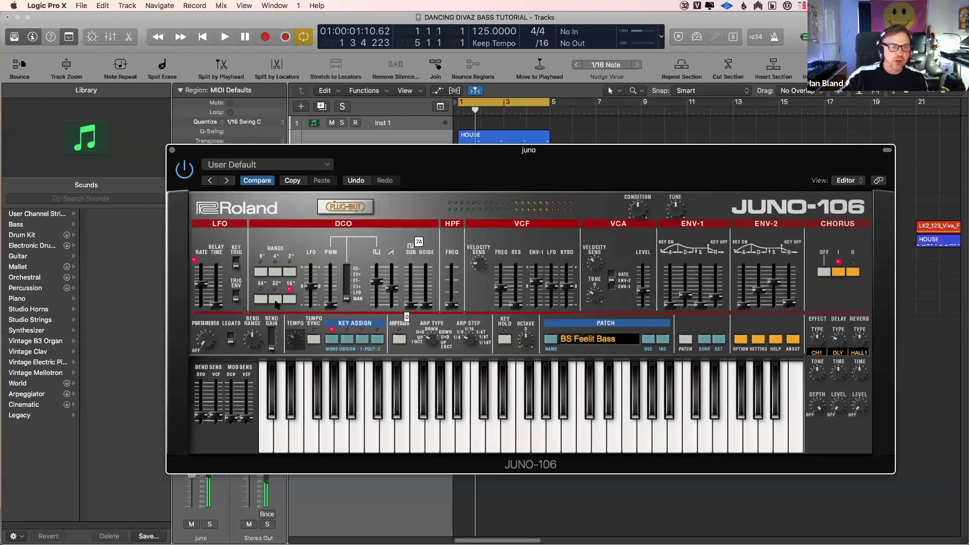
{"action": "left_click", "coordinate": [276, 299]}
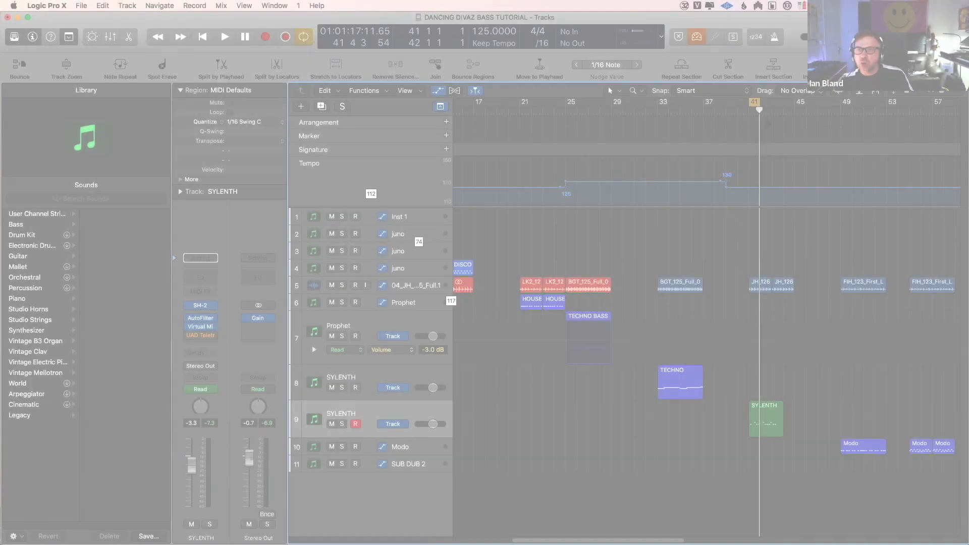
Step: Set the cycle range to bars 49–53 over the first Modo region
{"action": "left_click_drag", "start_coordinate": [841, 105], "coordinate": [891, 106]}
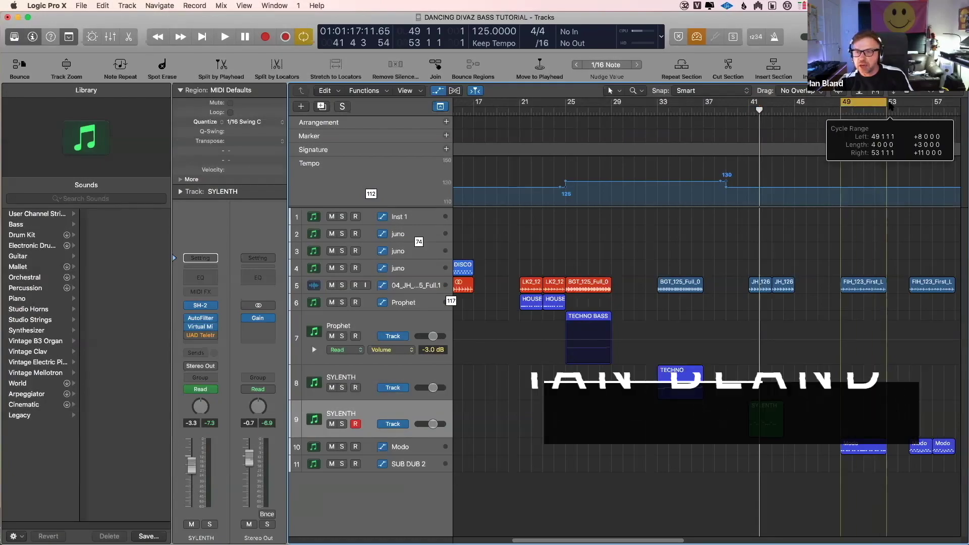
{"action": "key", "text": "super+Right"}
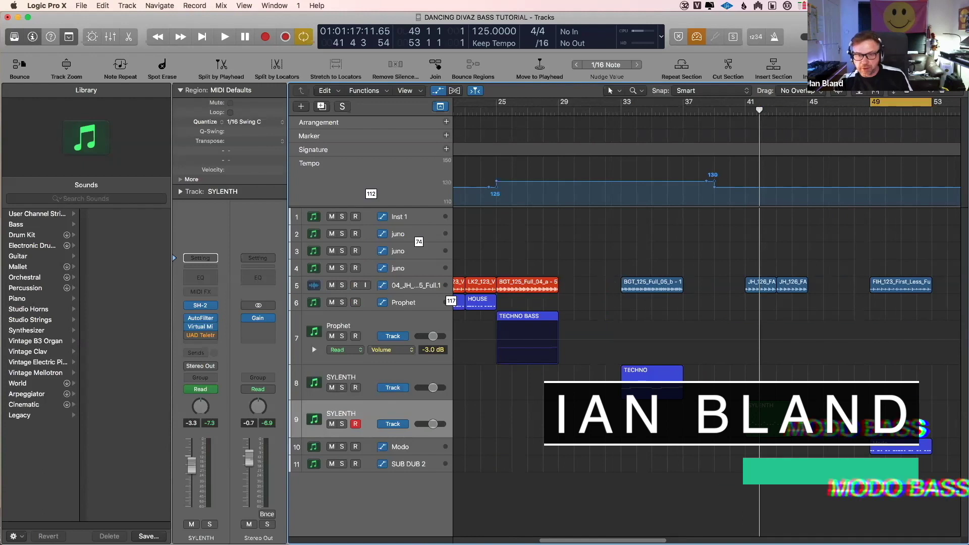
{"action": "scroll", "coordinate": [707, 328], "scroll_direction": "right", "scroll_amount": 6}
{"action": "scroll", "coordinate": [706, 328], "scroll_direction": "left", "scroll_amount": 2}
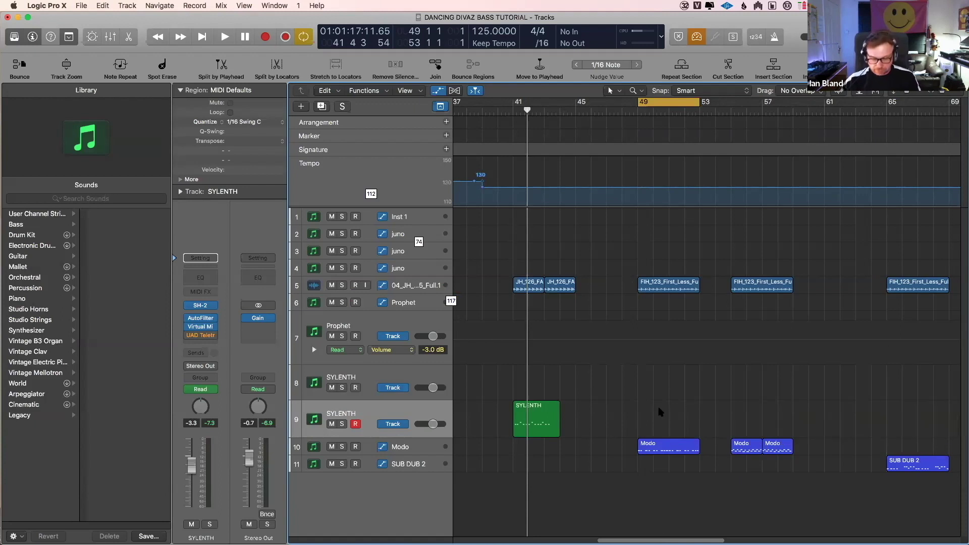
{"action": "key", "text": "super+Right"}
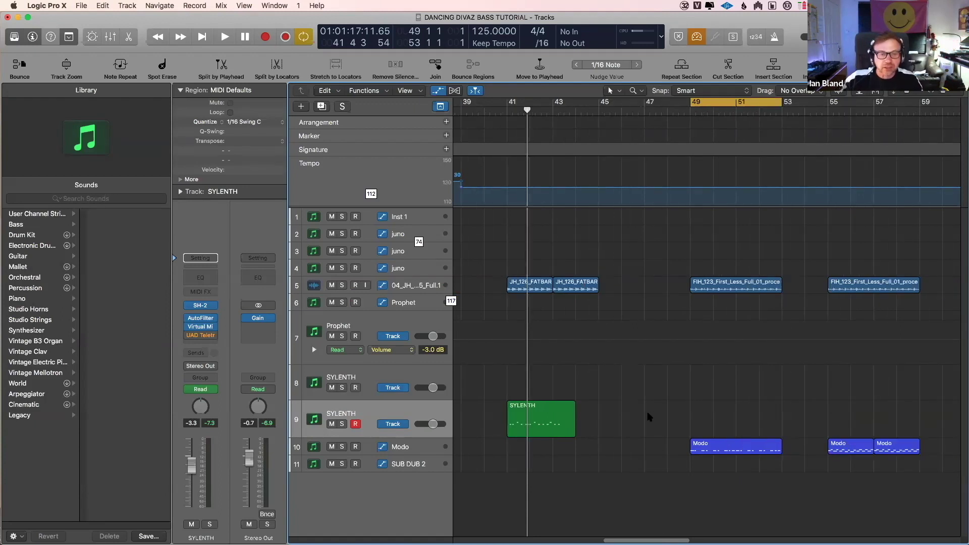
Step: Select the Modo track and inspect the '70s J-Bass model in its MODO BASS instrument
{"action": "left_click", "coordinate": [427, 448]}
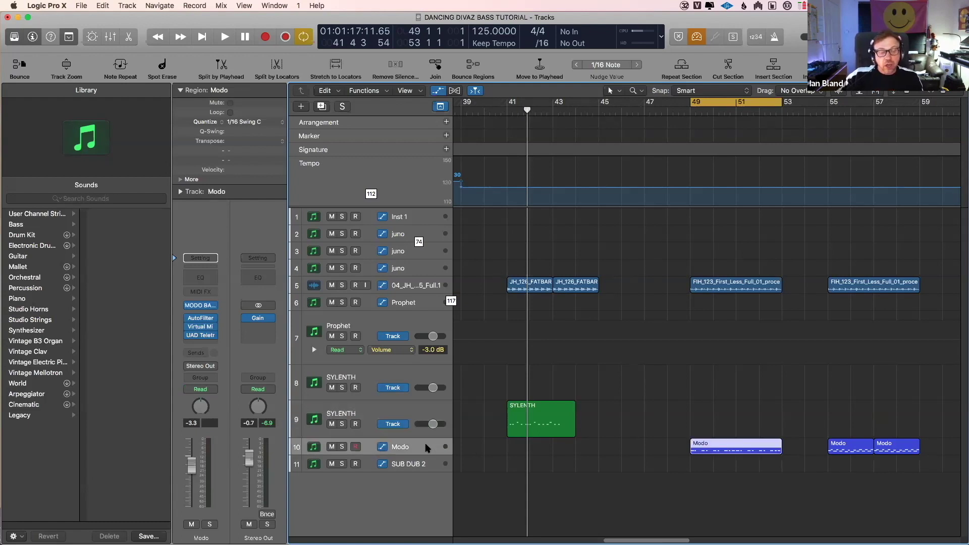
{"action": "left_click", "coordinate": [203, 307]}
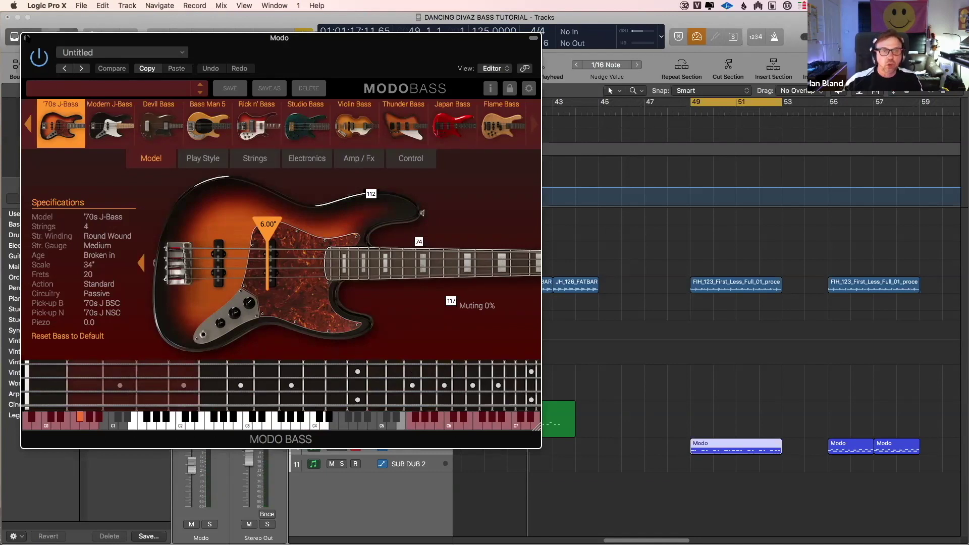
{"action": "left_click", "coordinate": [26, 38]}
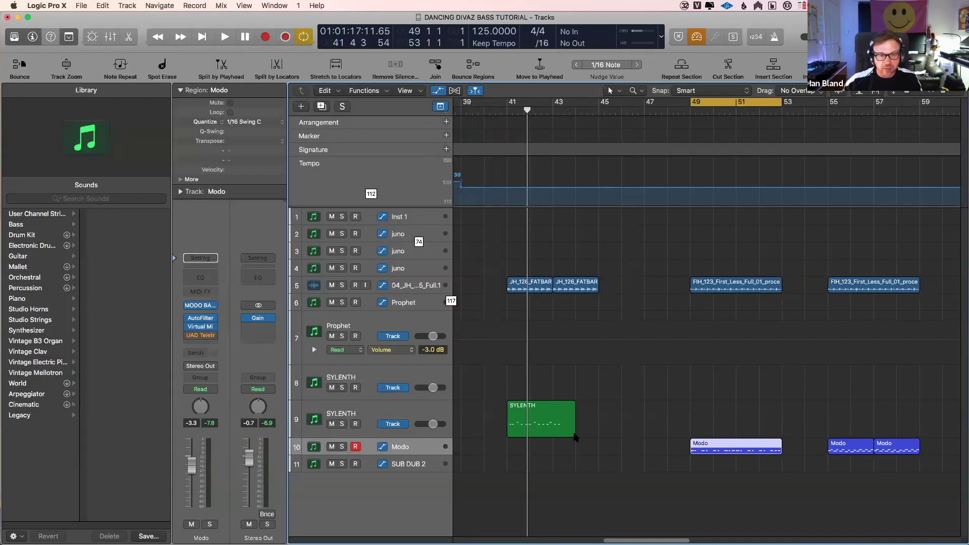
Step: Play the cycled Modo region and enlarge the Modo track's height so its notes are readable
{"action": "key", "text": "space"}
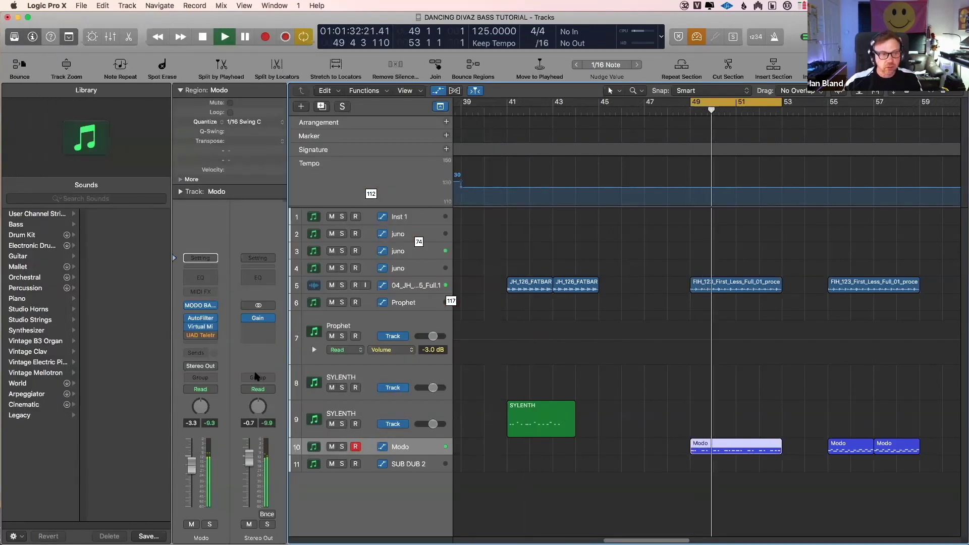
{"action": "key", "text": "space"}
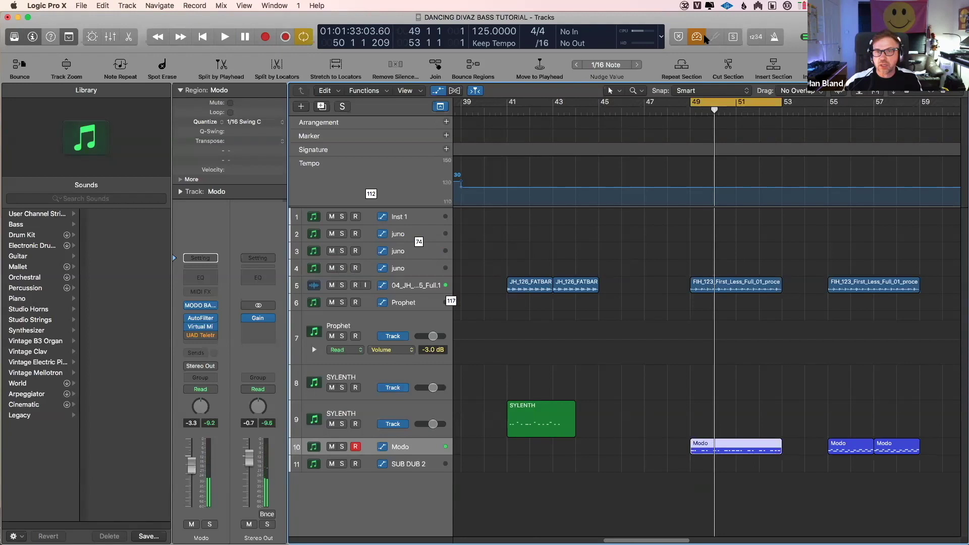
{"action": "key", "text": "space"}
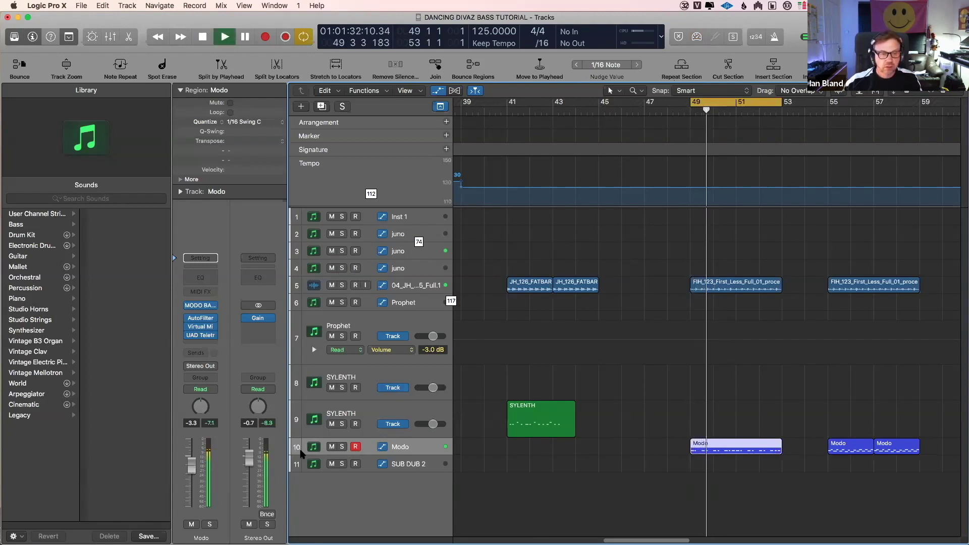
{"action": "left_click_drag", "start_coordinate": [298, 456], "coordinate": [298, 472]}
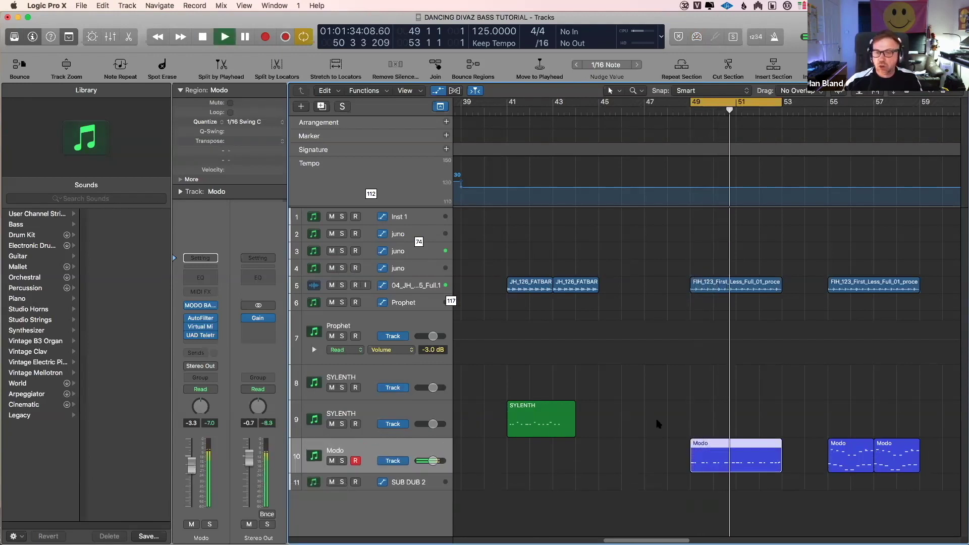
Step: Raise the Modo track's volume to -1.5 dB, and briefly mute and unmute the track
{"action": "left_click_drag", "start_coordinate": [191, 465], "coordinate": [192, 454]}
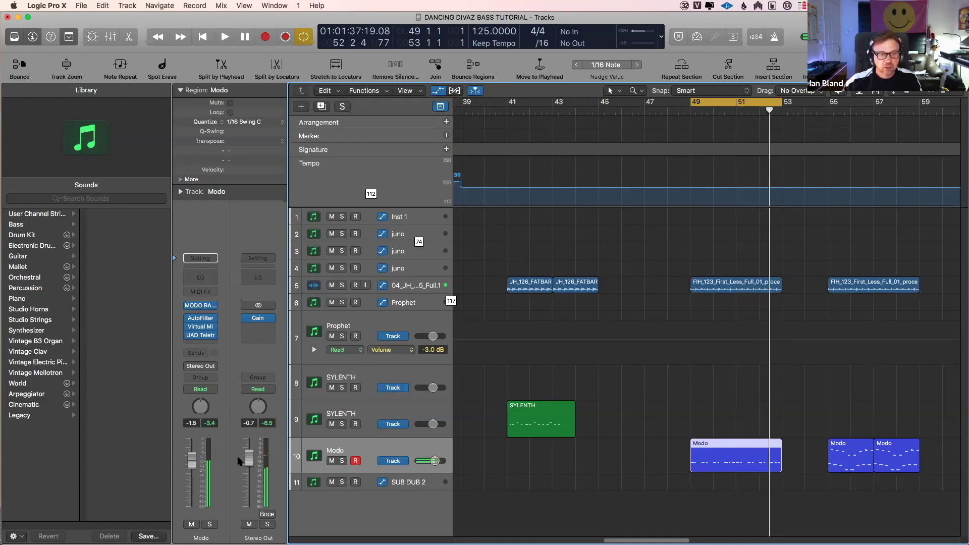
{"action": "left_click", "coordinate": [332, 461]}
{"action": "left_click", "coordinate": [331, 461]}
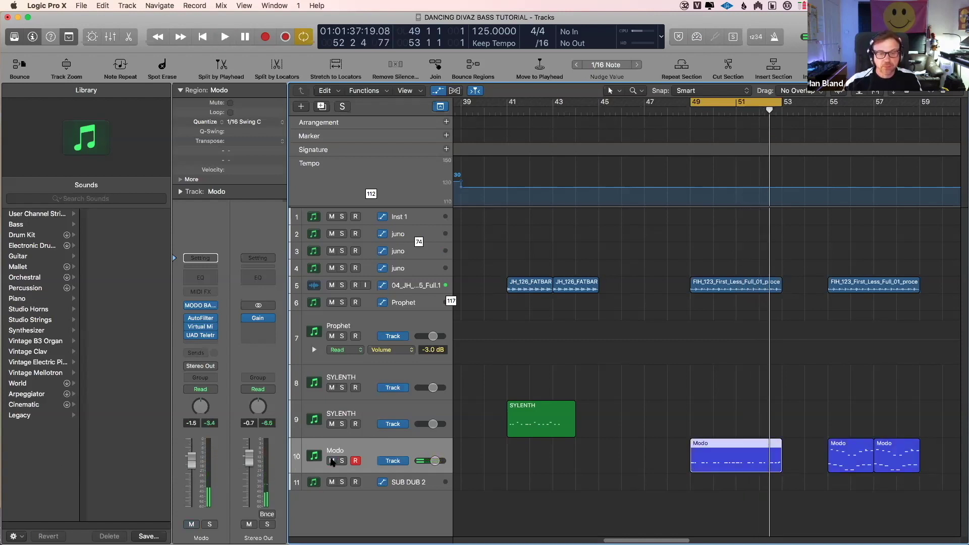
Step: Audition the AutoFilter on the Modo track during playback by moving its cutoff and returning it to 44%
{"action": "key", "text": "space"}
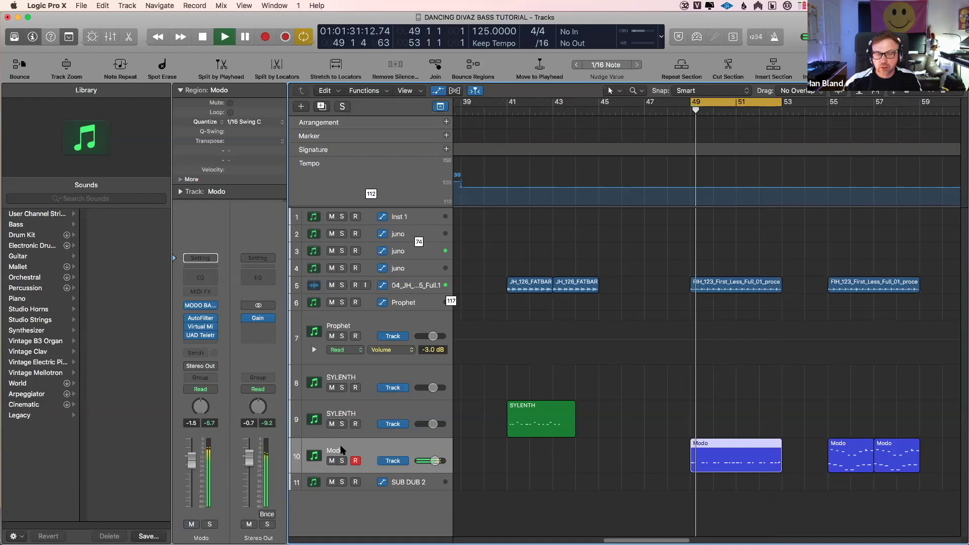
{"action": "left_click", "coordinate": [204, 321]}
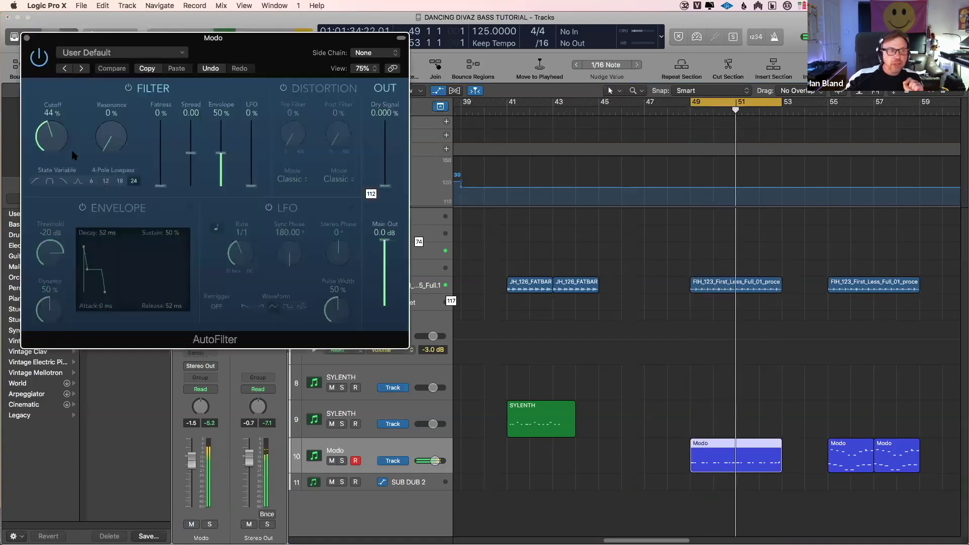
{"action": "mouse_move", "coordinate": [43, 126]}
{"action": "left_mouse_down"}
{"action": "mouse_move", "coordinate": [46, 69]}
{"action": "mouse_move", "coordinate": [56, 129]}
{"action": "left_mouse_up"}
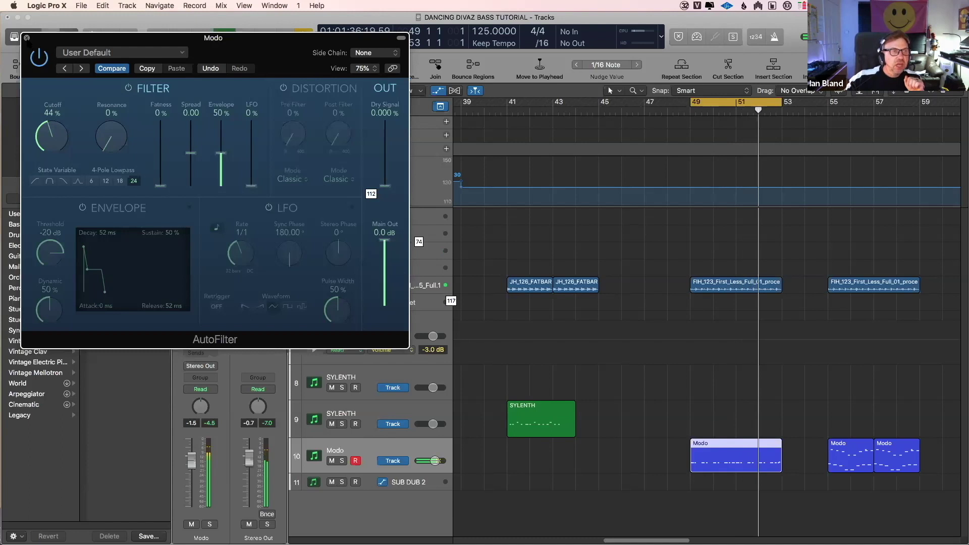
{"action": "key", "text": "super+w"}
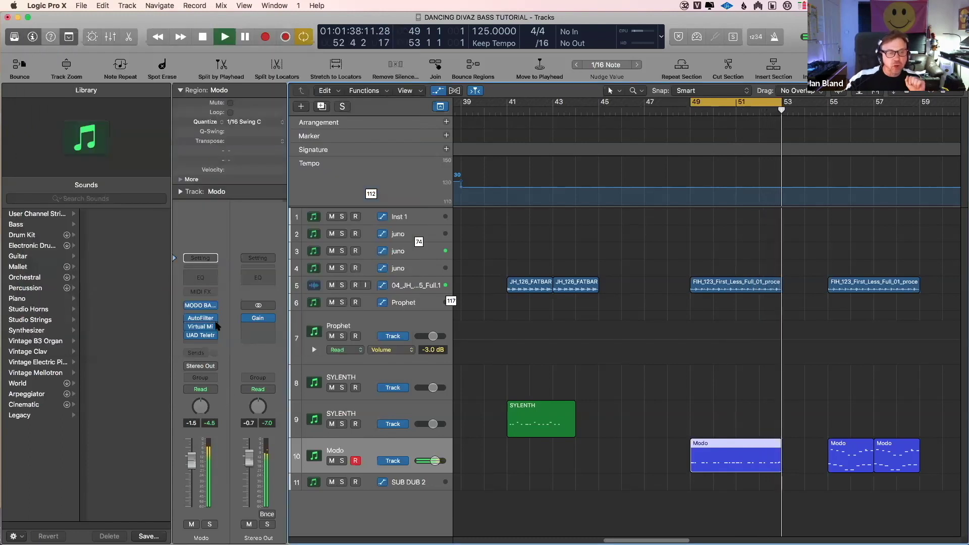
Step: Insert the LFOTool plug-in in stereo on the Modo track, directly after the AutoFilter
{"action": "left_click", "coordinate": [210, 344]}
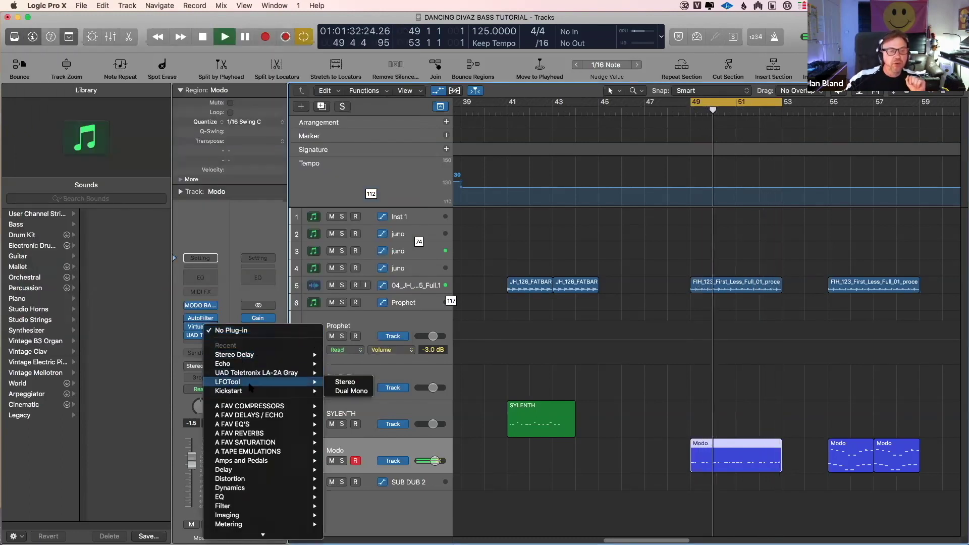
{"action": "mouse_move", "coordinate": [251, 388]}
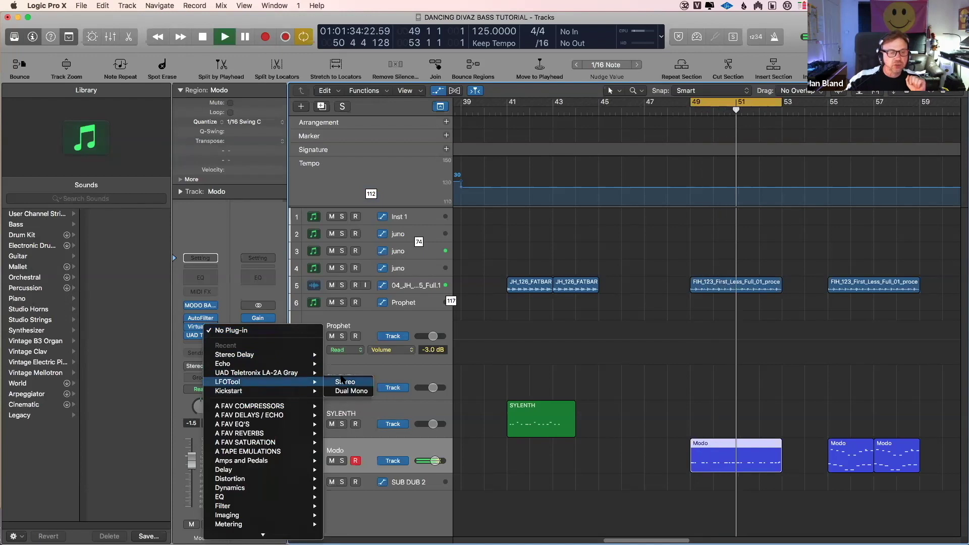
{"action": "left_click", "coordinate": [345, 382]}
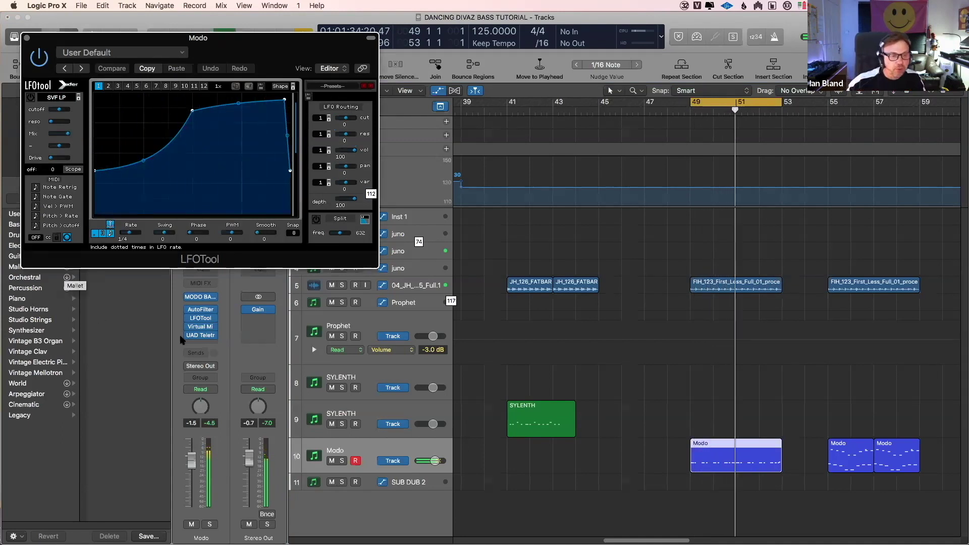
Step: Add a send from the Modo track to Bus 1 (rc24) at about -19.6 dB, and close the LFOTool window
{"action": "left_click", "coordinate": [201, 354]}
{"action": "mouse_move", "coordinate": [217, 372]}
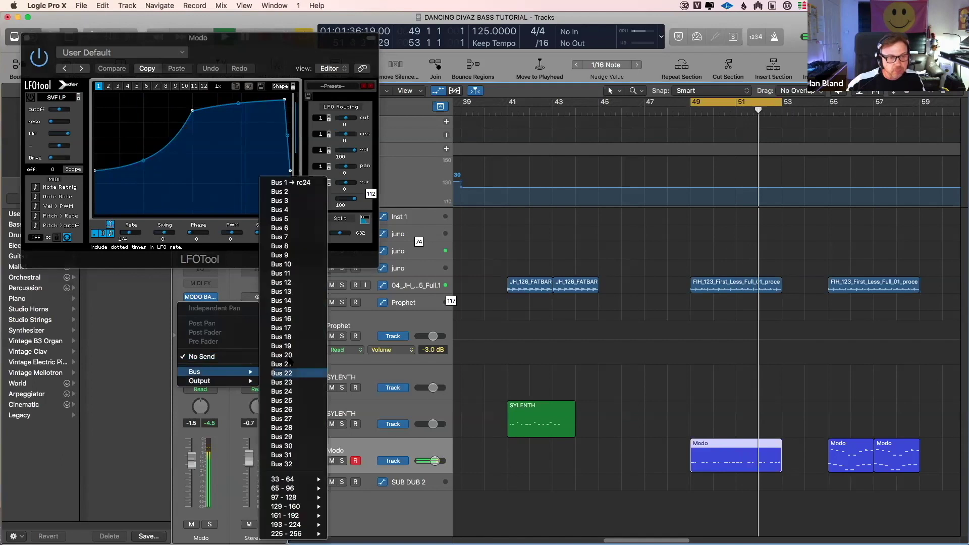
{"action": "left_click", "coordinate": [298, 184]}
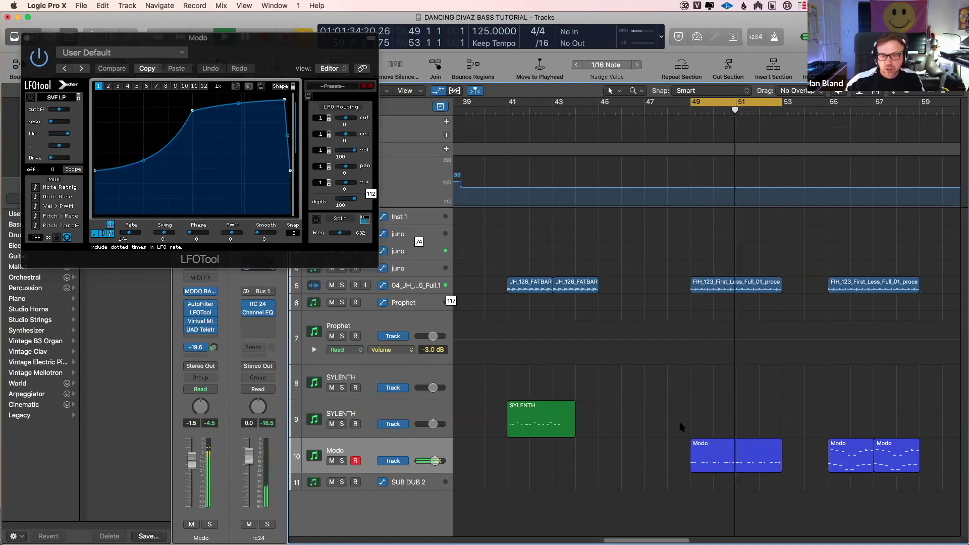
{"action": "left_click", "coordinate": [26, 38]}
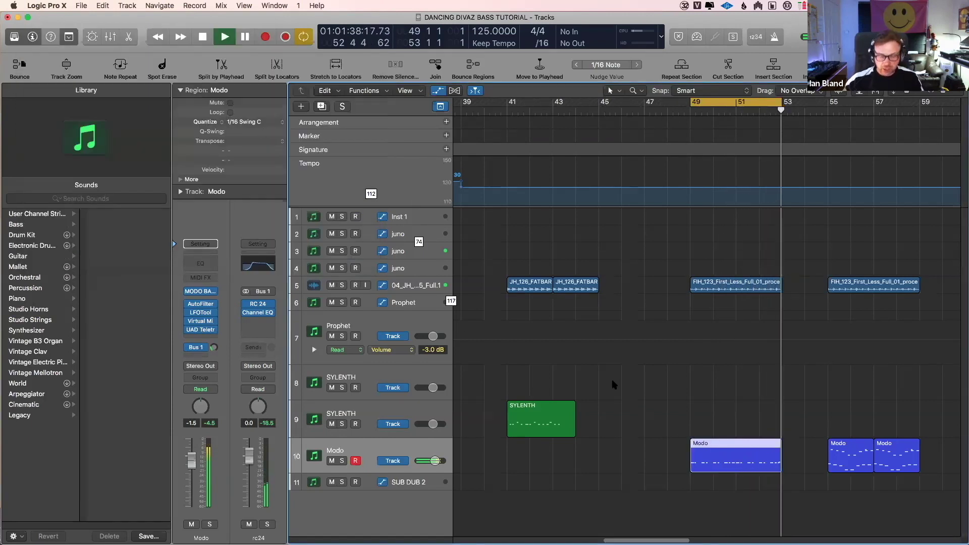
{"action": "key", "text": "super+Left"}
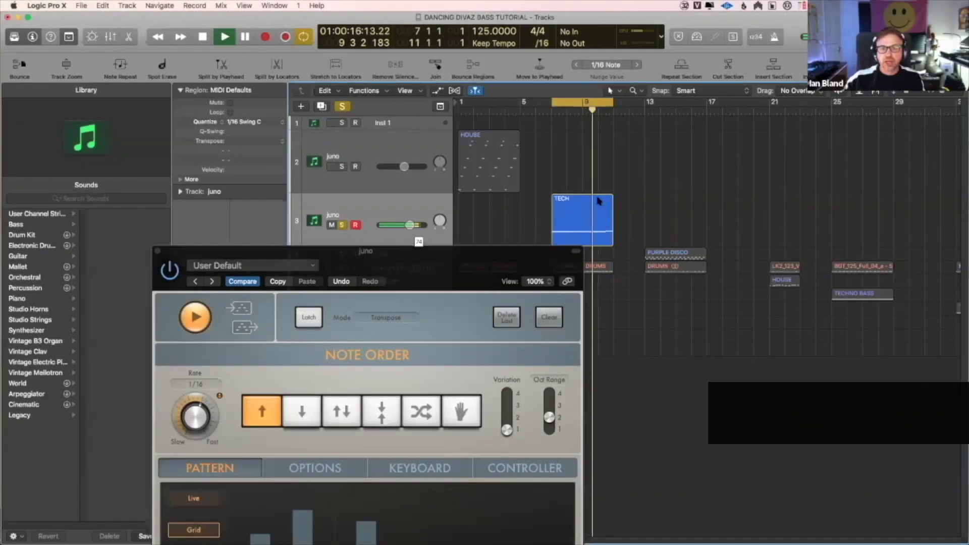
Step: Open the Juno's TECH region for note editing and review the Arpeggiator's pattern and its note length, velocity and swing options
{"action": "double_click", "coordinate": [599, 201]}
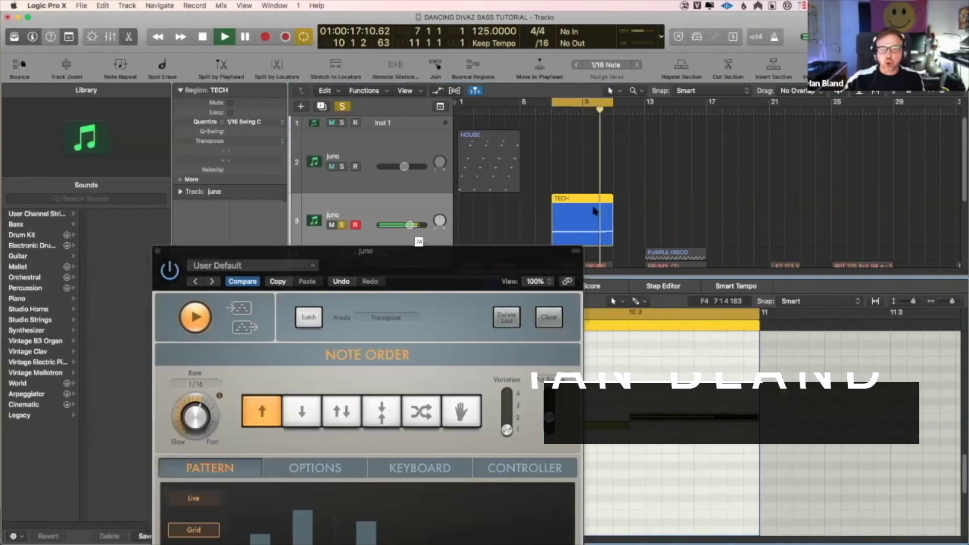
{"action": "left_click_drag", "start_coordinate": [516, 258], "coordinate": [568, 120]}
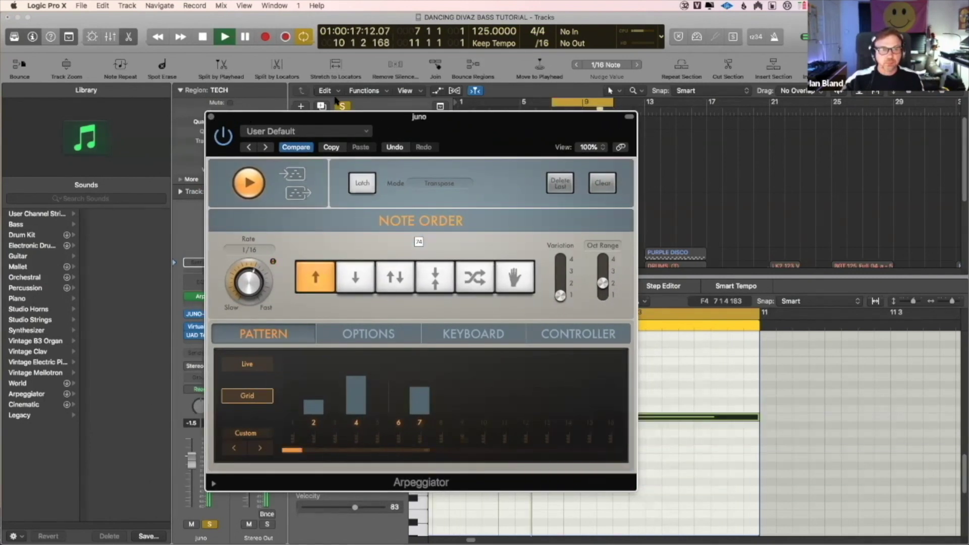
{"action": "left_click_drag", "start_coordinate": [354, 119], "coordinate": [388, 89]}
{"action": "left_click", "coordinate": [423, 304]}
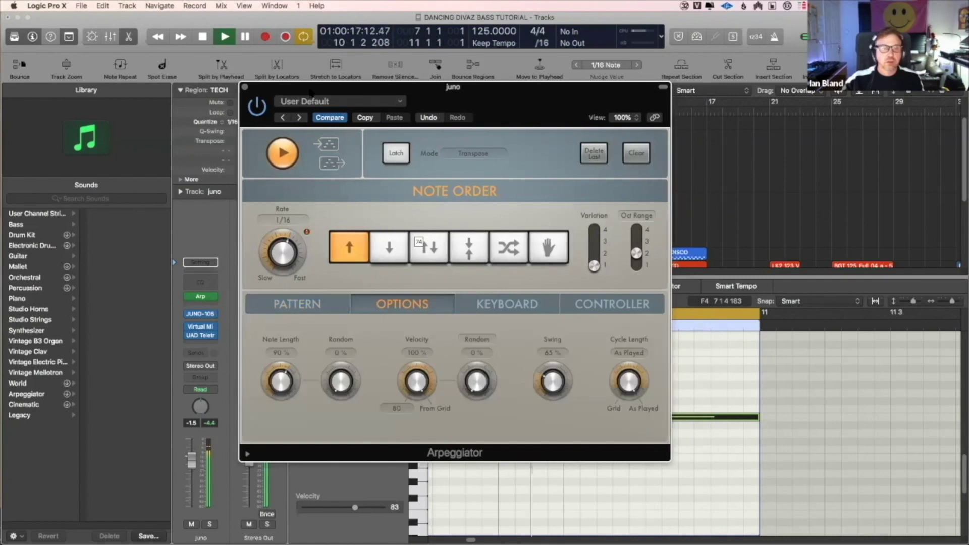
{"action": "left_click_drag", "start_coordinate": [312, 87], "coordinate": [299, 259]}
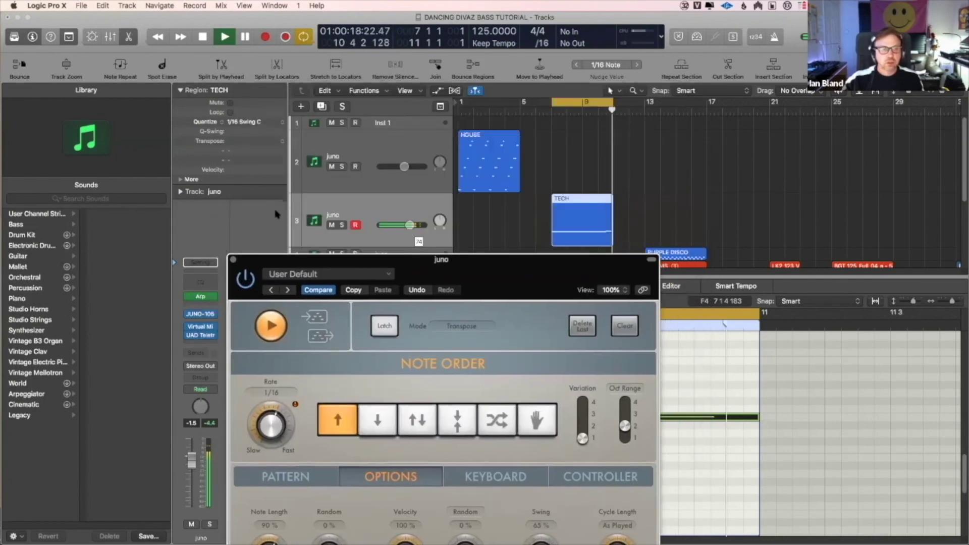
Step: Solo the Juno track holding the TECH region and bring up the Arpeggiator's full pattern grid
{"action": "left_click", "coordinate": [342, 225]}
{"action": "left_click_drag", "start_coordinate": [359, 431], "coordinate": [299, 294]}
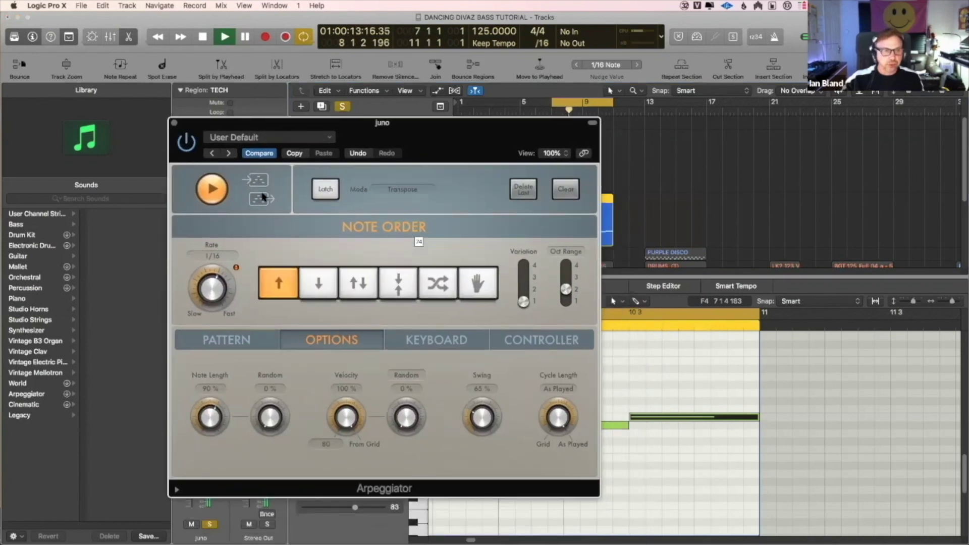
{"action": "left_click", "coordinate": [261, 342]}
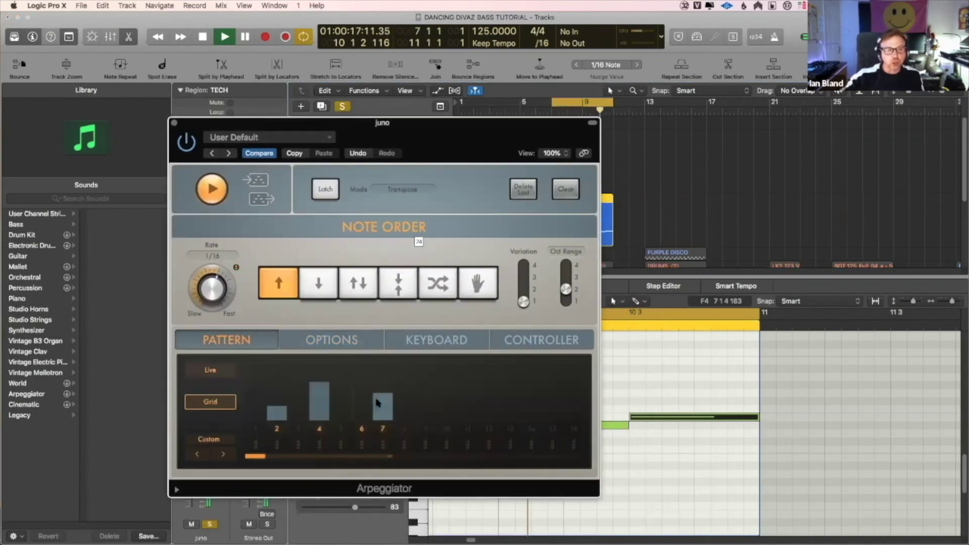
Step: Edit the Arpeggiator grid, switching step 7 off and back on at a slightly higher velocity, and trying out step 9 before removing it
{"action": "left_click", "coordinate": [384, 433]}
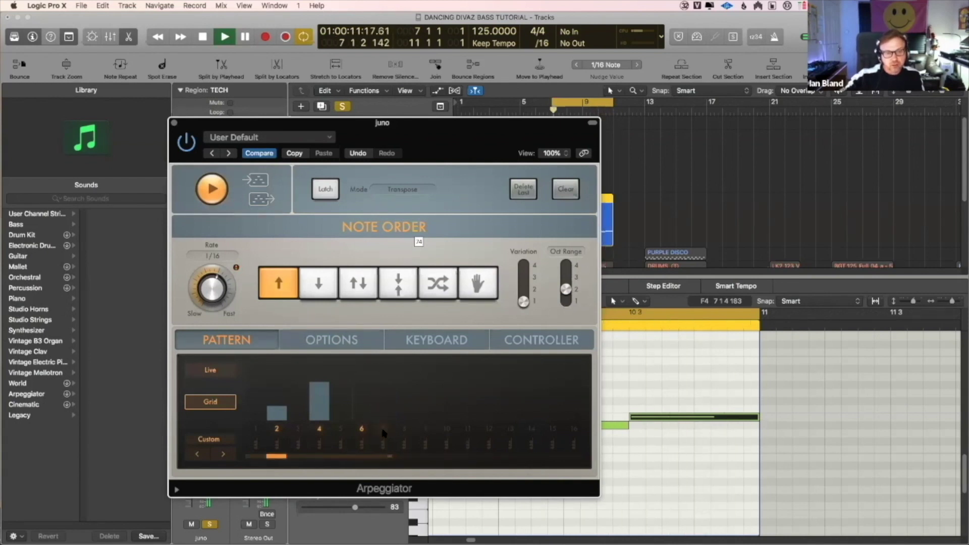
{"action": "left_click", "coordinate": [425, 430]}
{"action": "left_click_drag", "start_coordinate": [430, 410], "coordinate": [430, 414]}
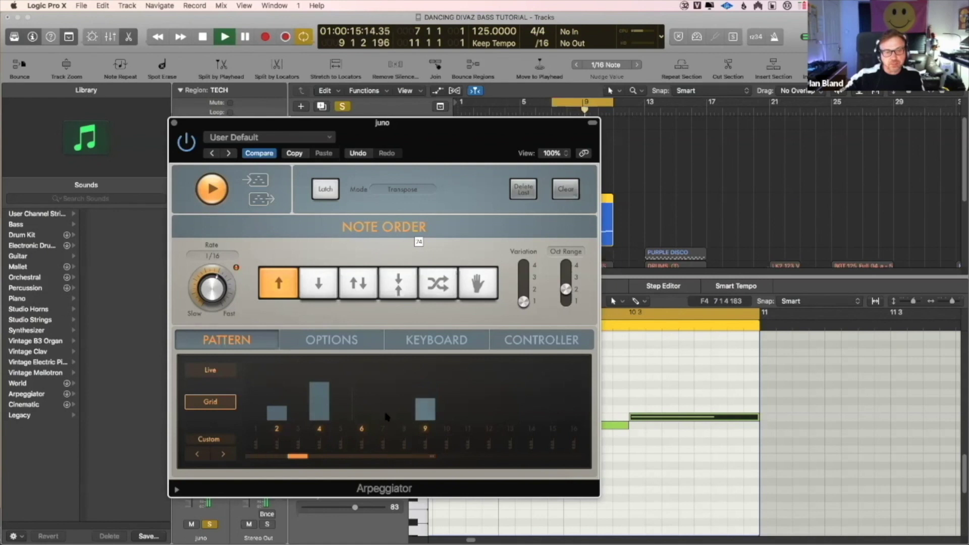
{"action": "left_click", "coordinate": [383, 387]}
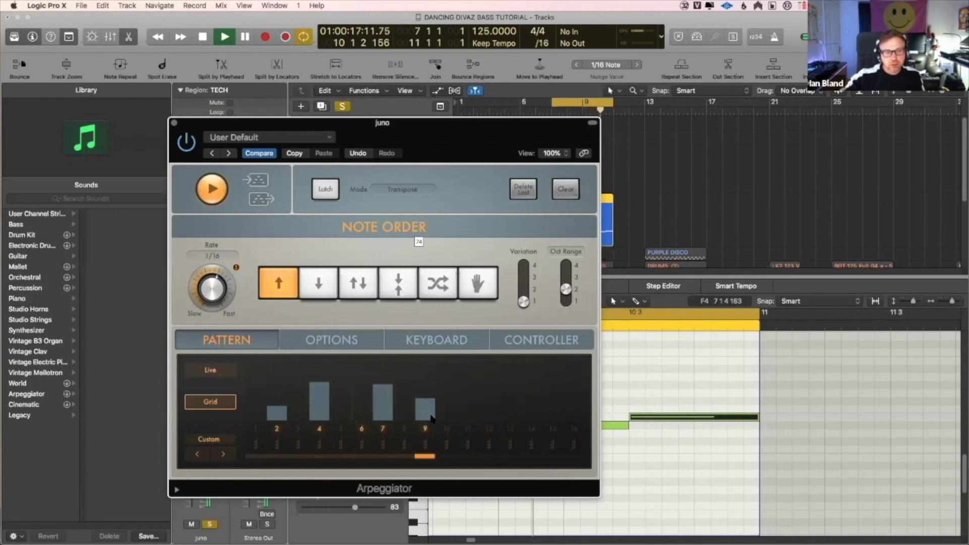
{"action": "key", "text": "space"}
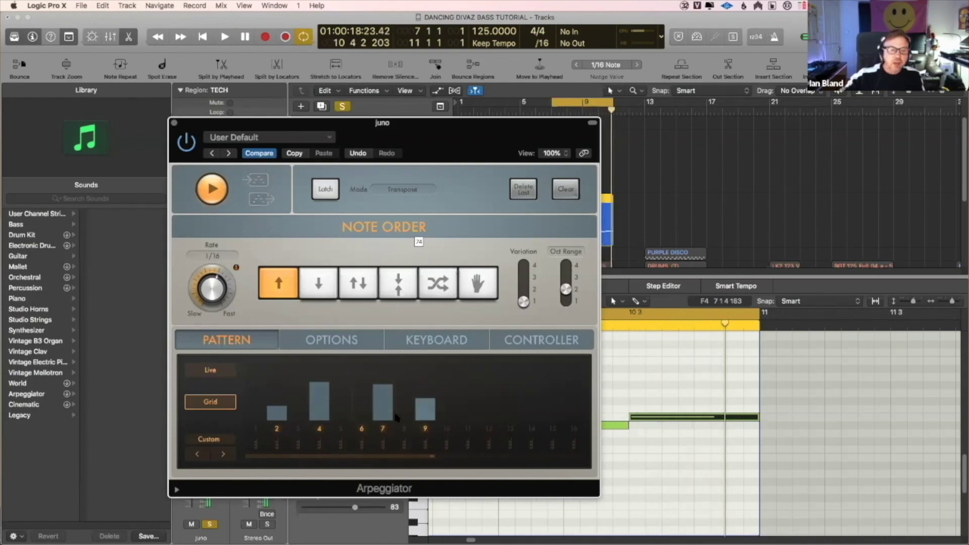
{"action": "left_click", "coordinate": [428, 434]}
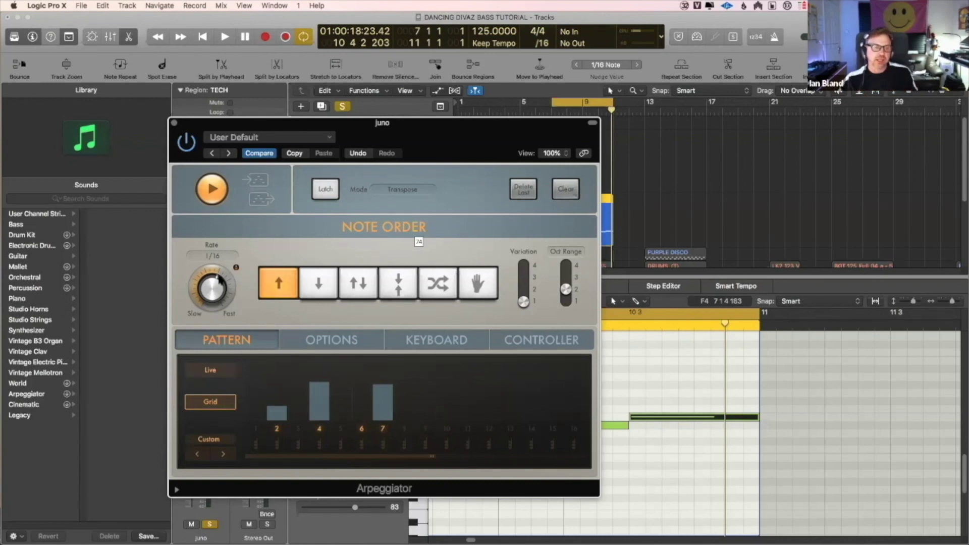
Step: Audition the Arpeggiator's swing during playback, leaving it at 65%, and turn off the Juno track's solo
{"action": "left_click", "coordinate": [367, 343]}
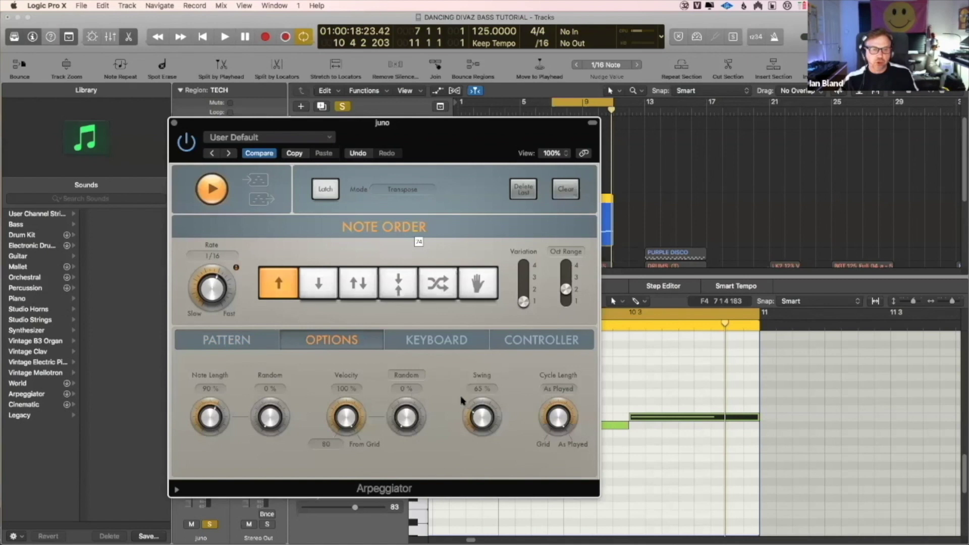
{"action": "key", "text": "space"}
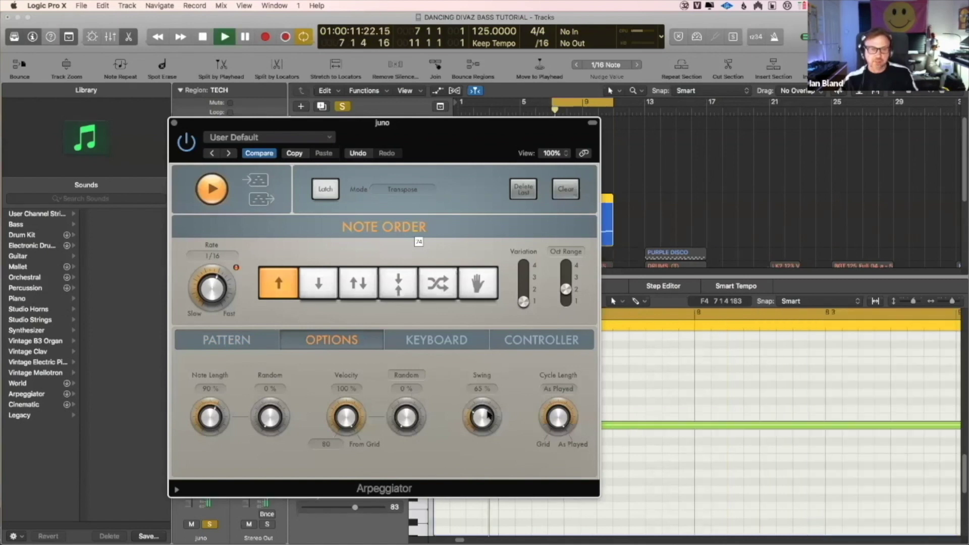
{"action": "mouse_move", "coordinate": [488, 412]}
{"action": "left_mouse_down"}
{"action": "mouse_move", "coordinate": [488, 447]}
{"action": "mouse_move", "coordinate": [483, 421]}
{"action": "left_mouse_up"}
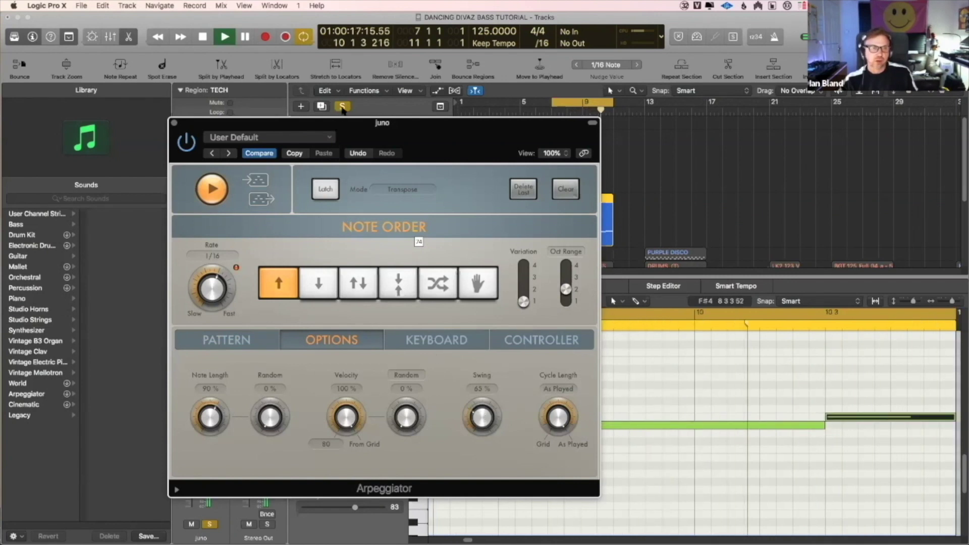
{"action": "key", "text": "ctrl+s"}
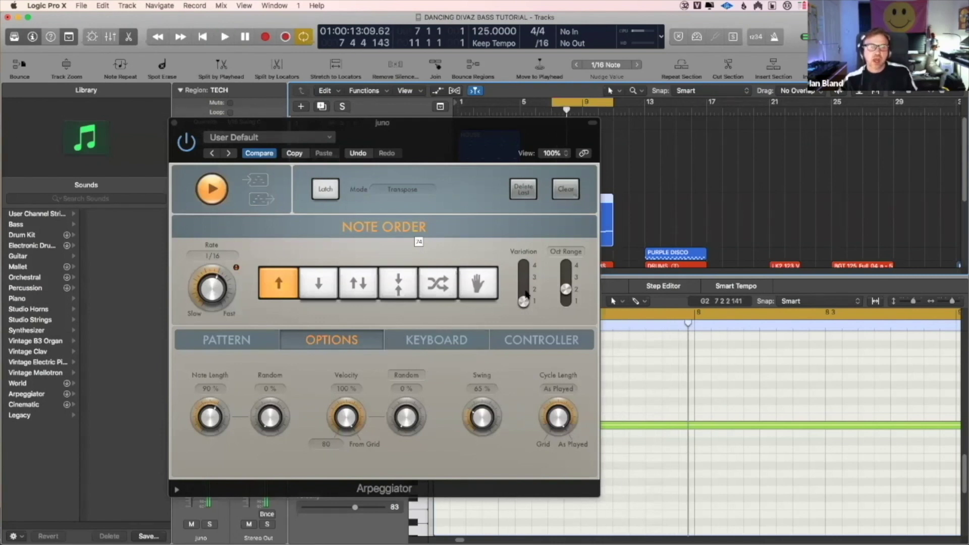
Step: Audition the Arpeggiator's octave range at 3 and 1, and settle on octave range 2 with variation 2
{"action": "left_click", "coordinate": [564, 287]}
{"action": "left_click_drag", "start_coordinate": [563, 287], "coordinate": [564, 284]}
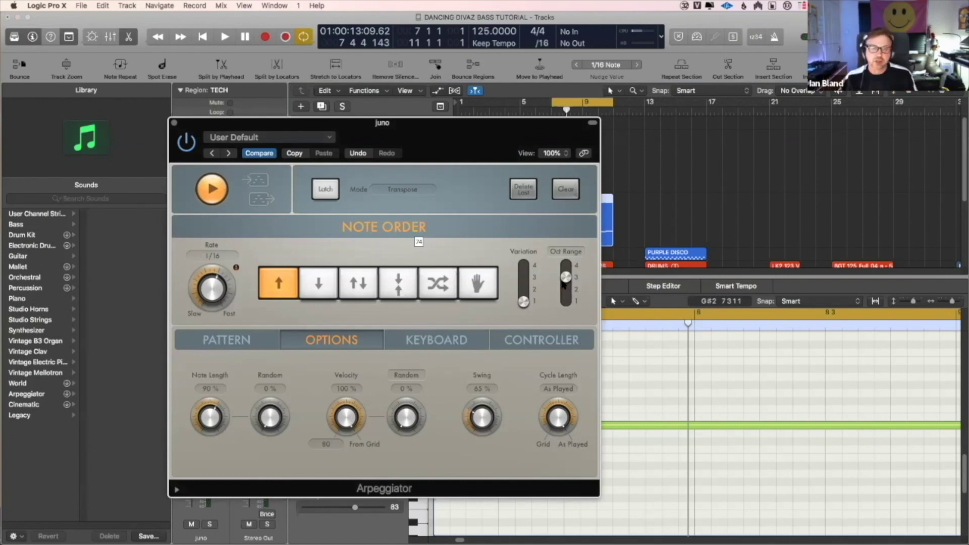
{"action": "key", "text": "space"}
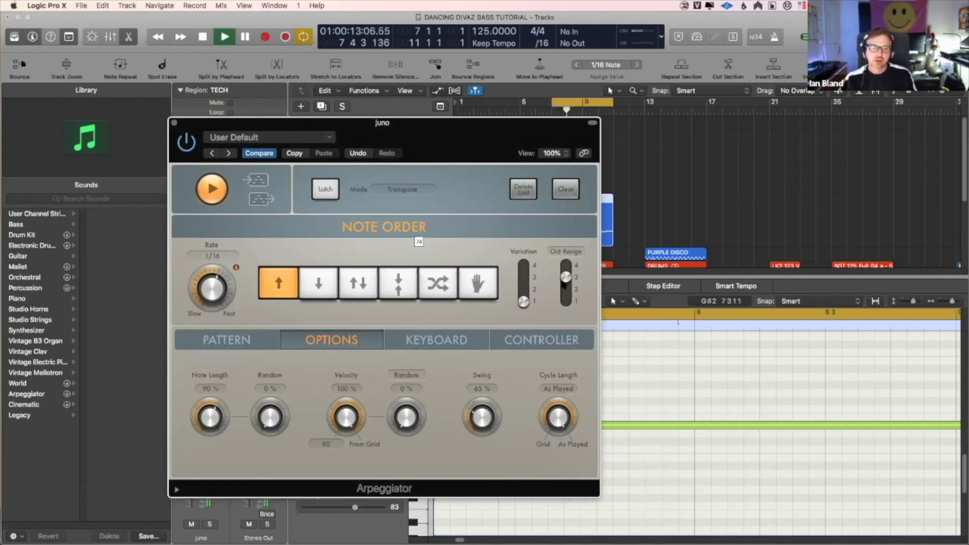
{"action": "left_click_drag", "start_coordinate": [566, 277], "coordinate": [573, 304]}
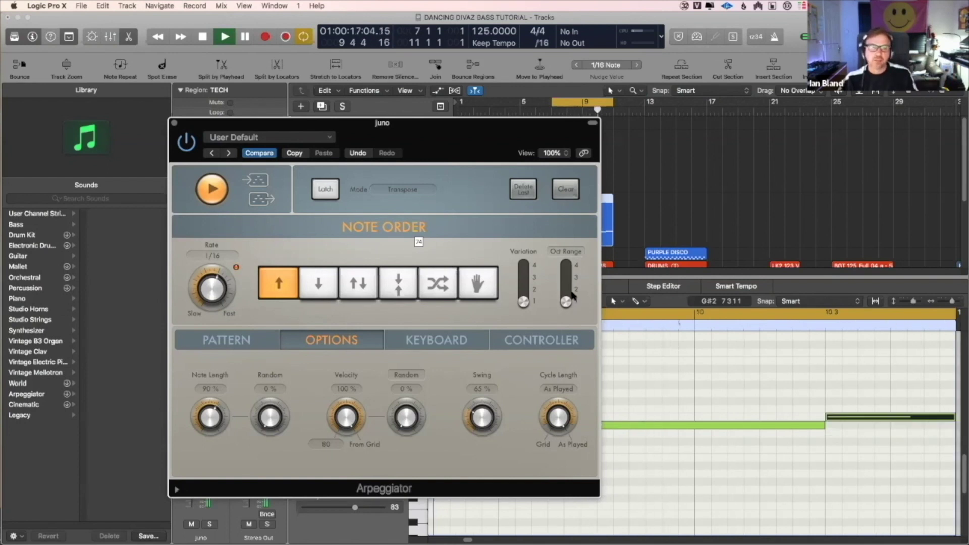
{"action": "left_click_drag", "start_coordinate": [565, 301], "coordinate": [522, 290]}
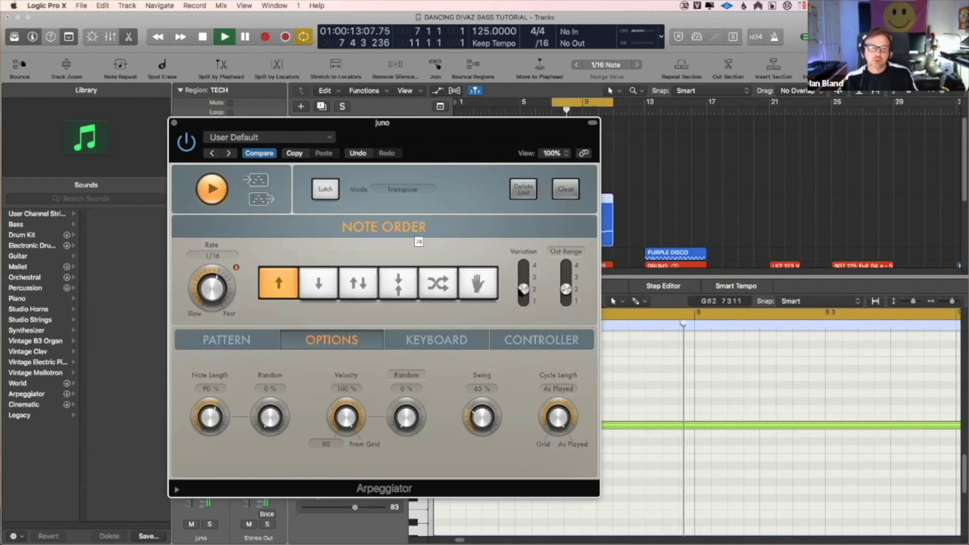
{"action": "key", "text": "space"}
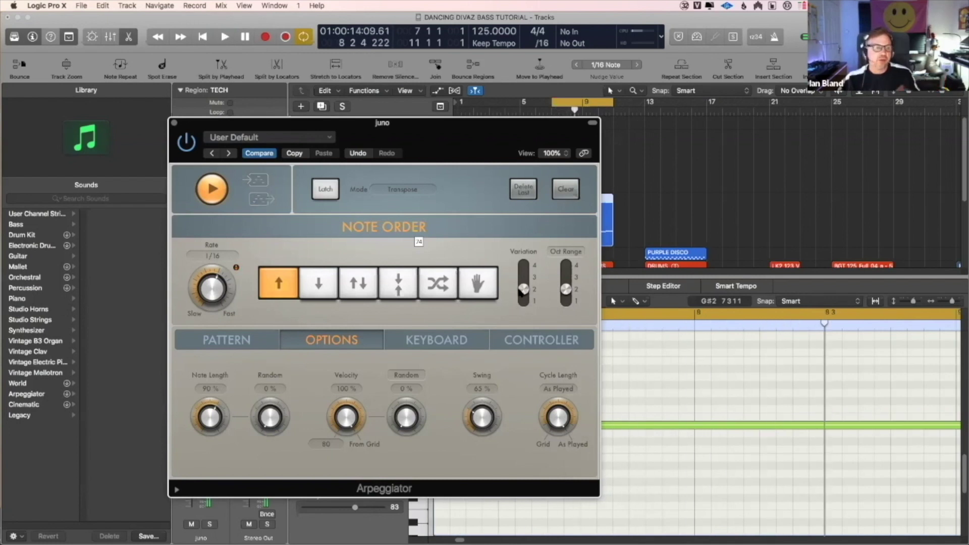
Step: Add notes on steps 5 and 1 of the Arpeggiator's pattern grid while the TECH loop plays
{"action": "left_click", "coordinate": [262, 347]}
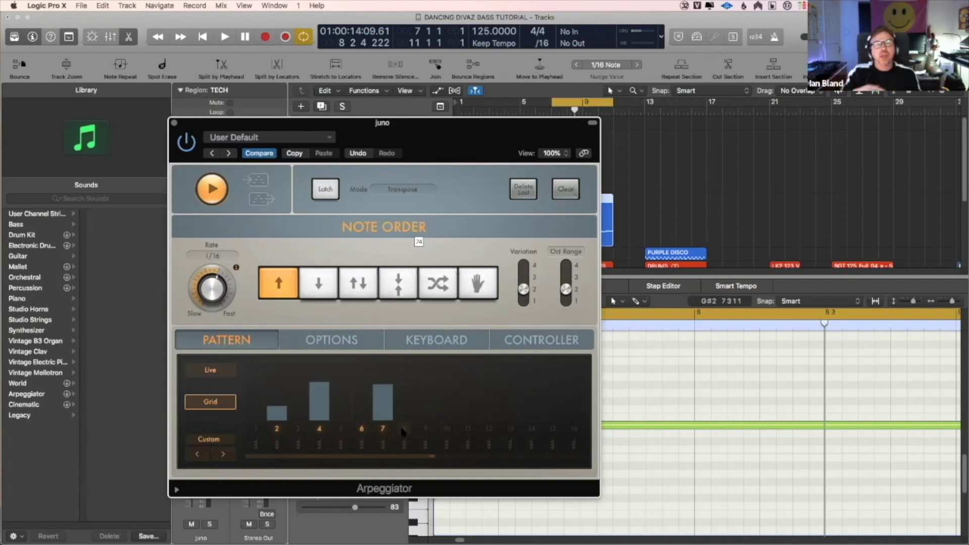
{"action": "key", "text": "space"}
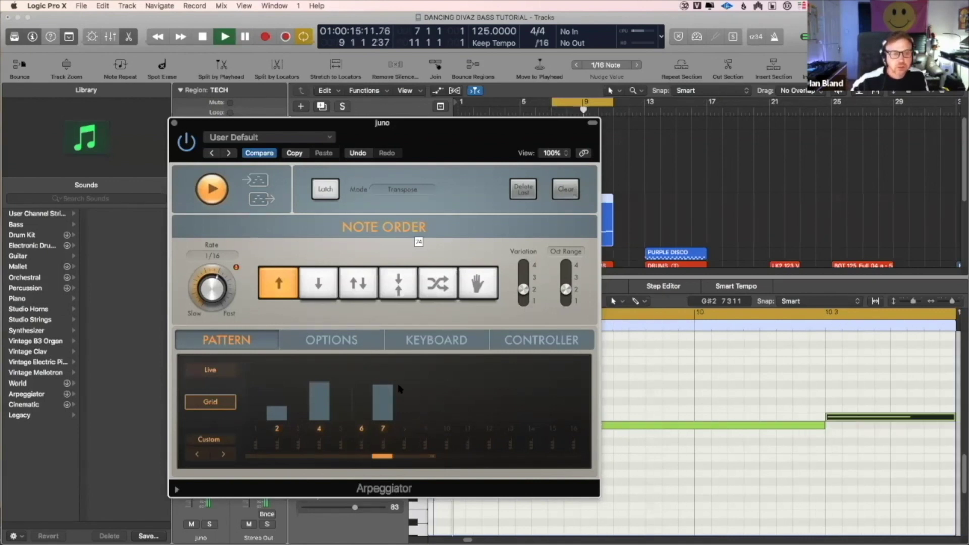
{"action": "left_click", "coordinate": [341, 409]}
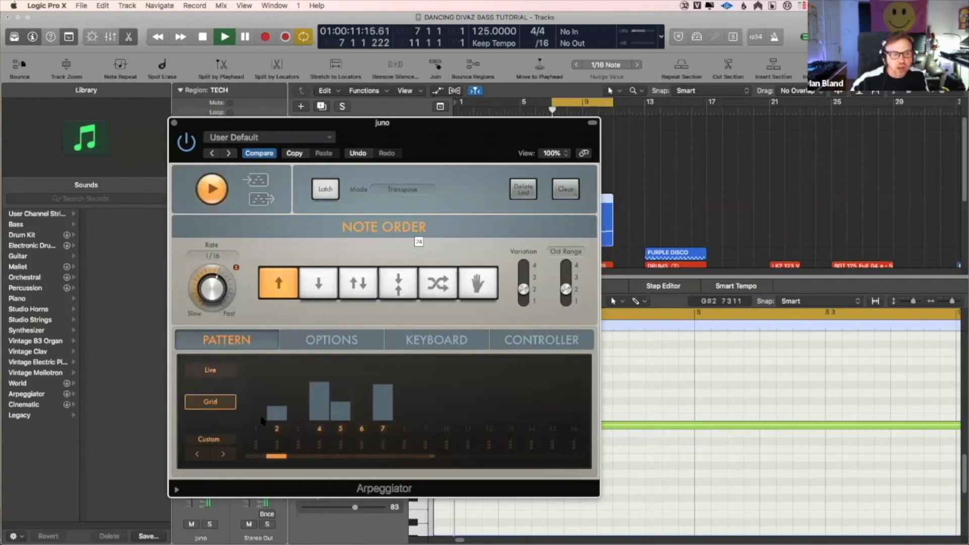
{"action": "left_click_drag", "start_coordinate": [256, 401], "coordinate": [262, 384]}
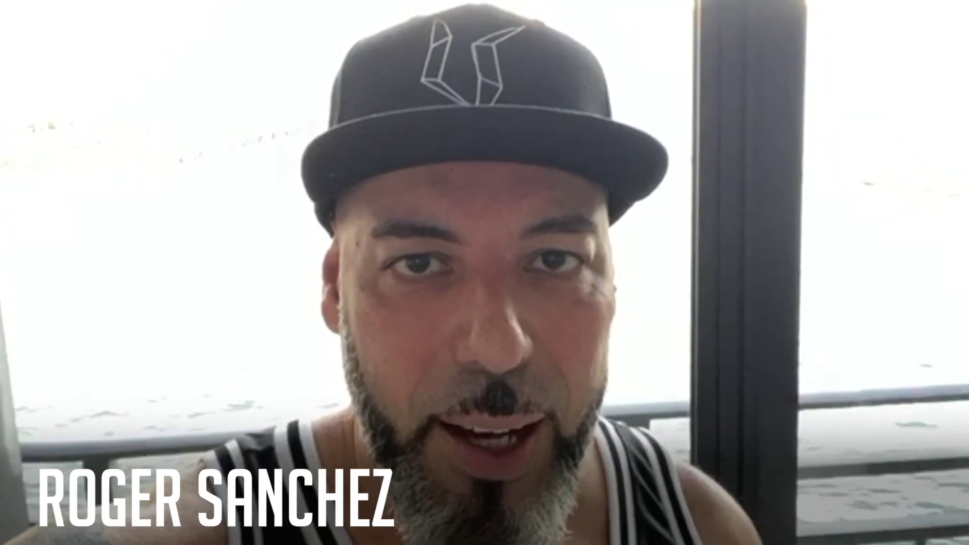